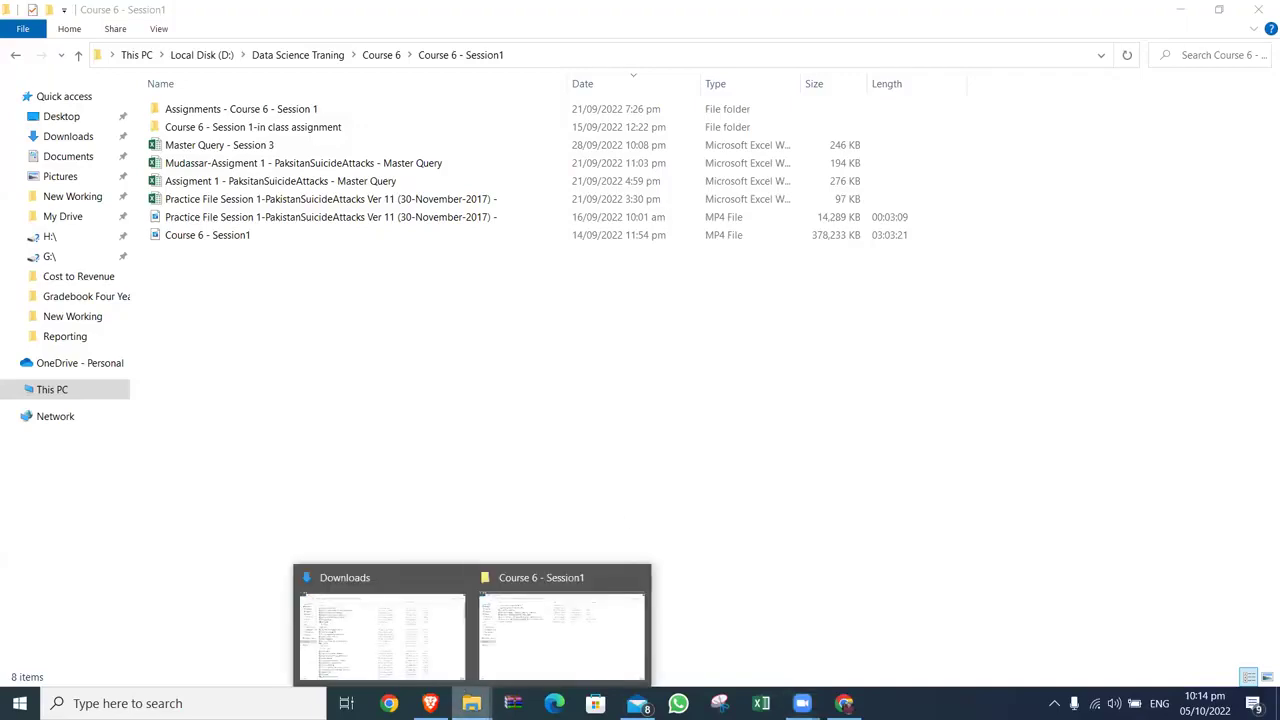
# Step: Open today's airline challenge workbook from the Downloads folder
pyautogui.click(366, 634)
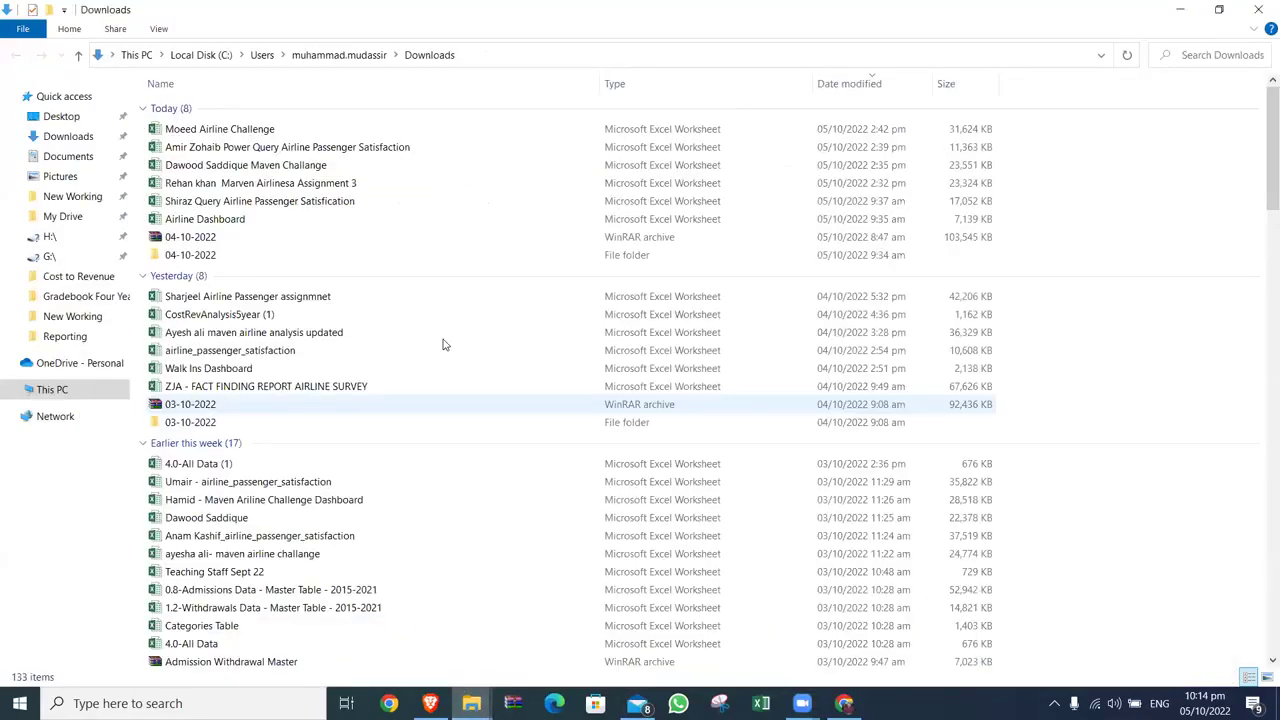
pyautogui.click(262, 132)
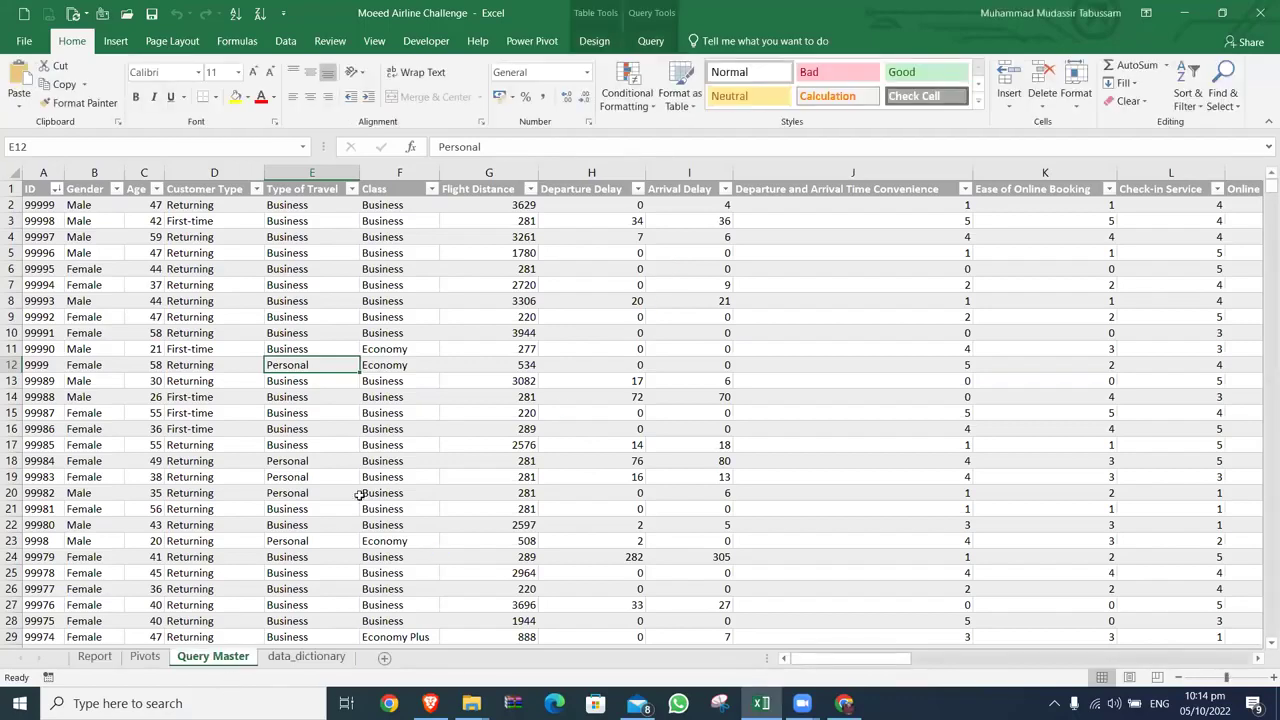
# Step: Look over the Pivots summary sheet, then return to the Query Master data sheet
pyautogui.hotkey('ctrl', 'Up')
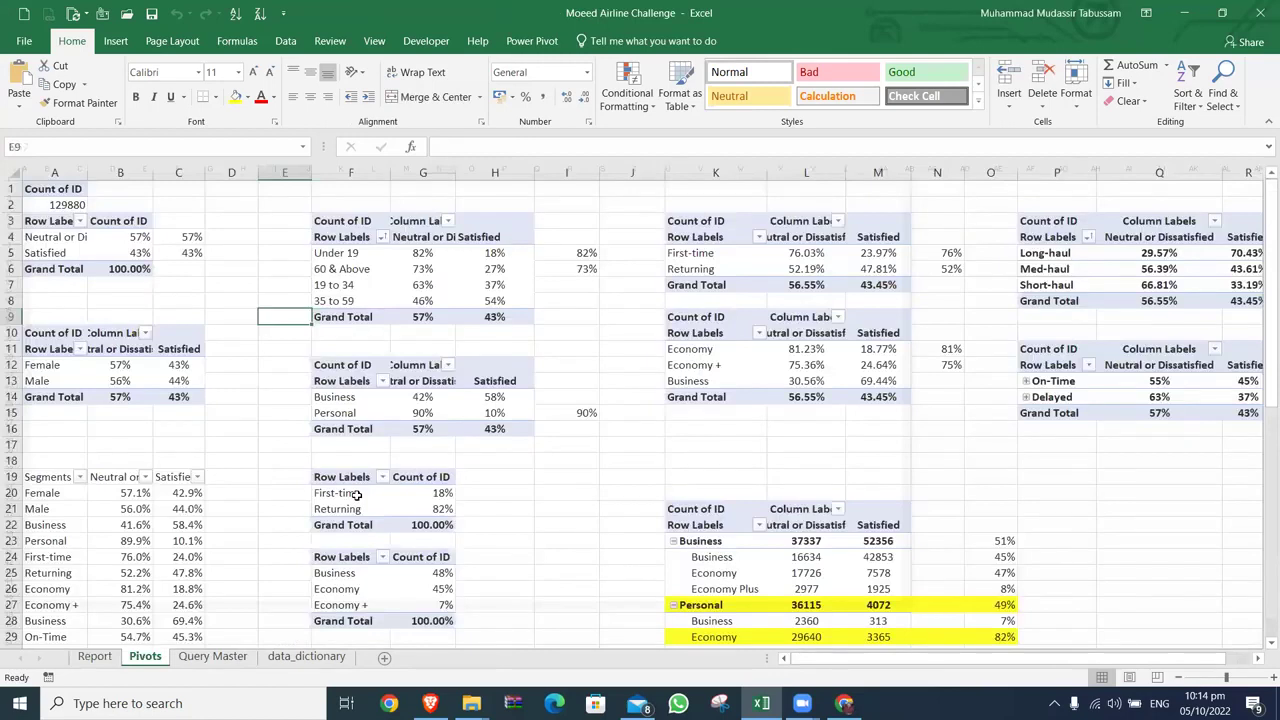
pyautogui.hotkey('ctrl', 'pagedown')
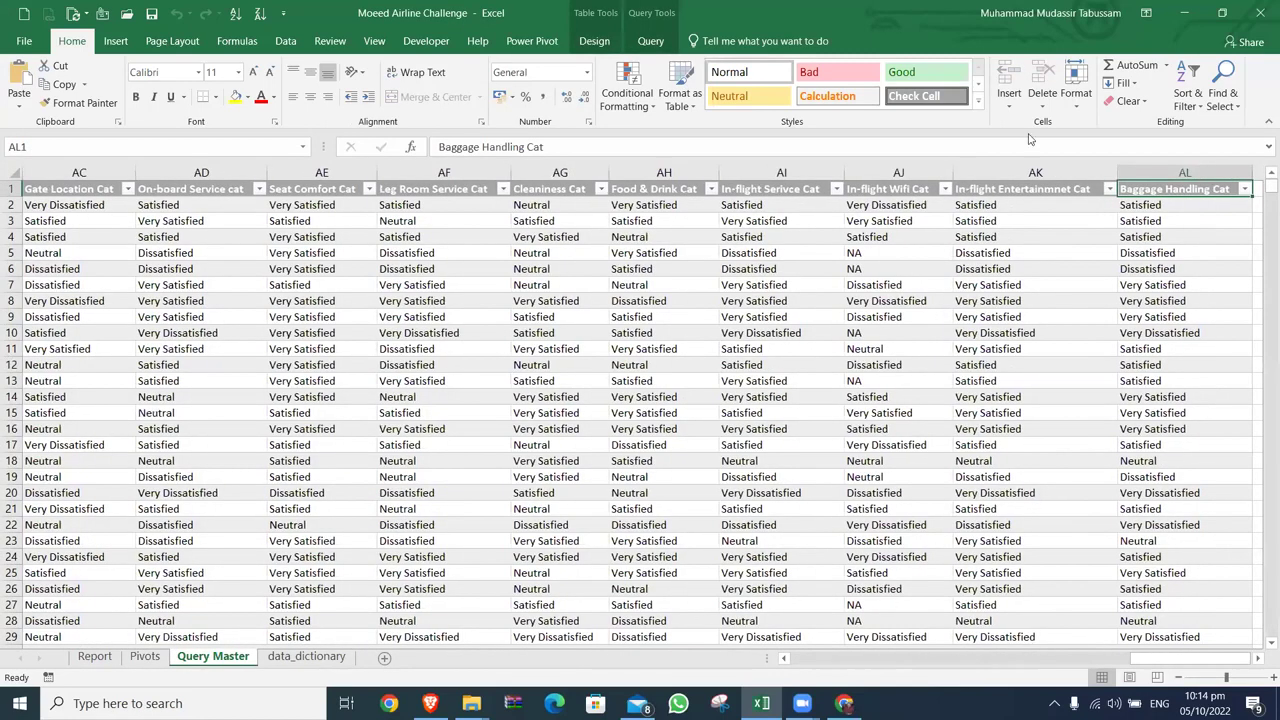
# Step: Close the workbook, review the BI Training - Batch 6 group info, and show the Course 6 Drive folder
pyautogui.click(1258, 12)
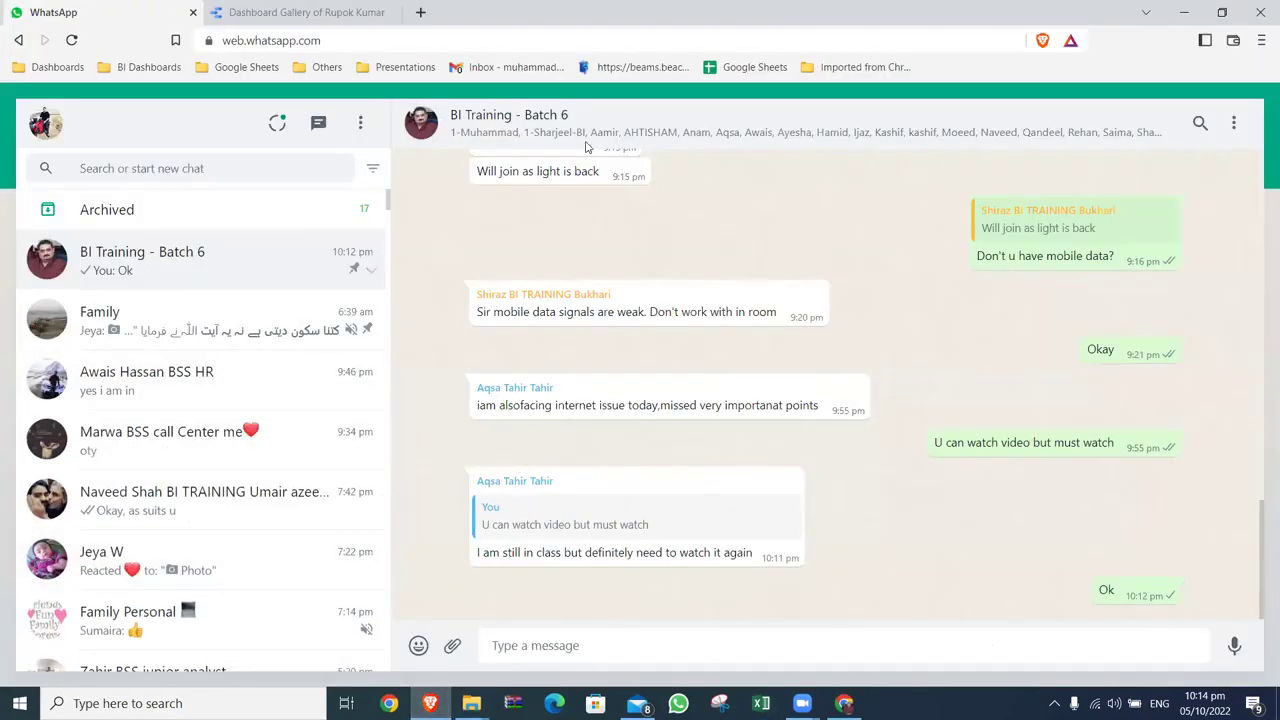
pyautogui.click(674, 118)
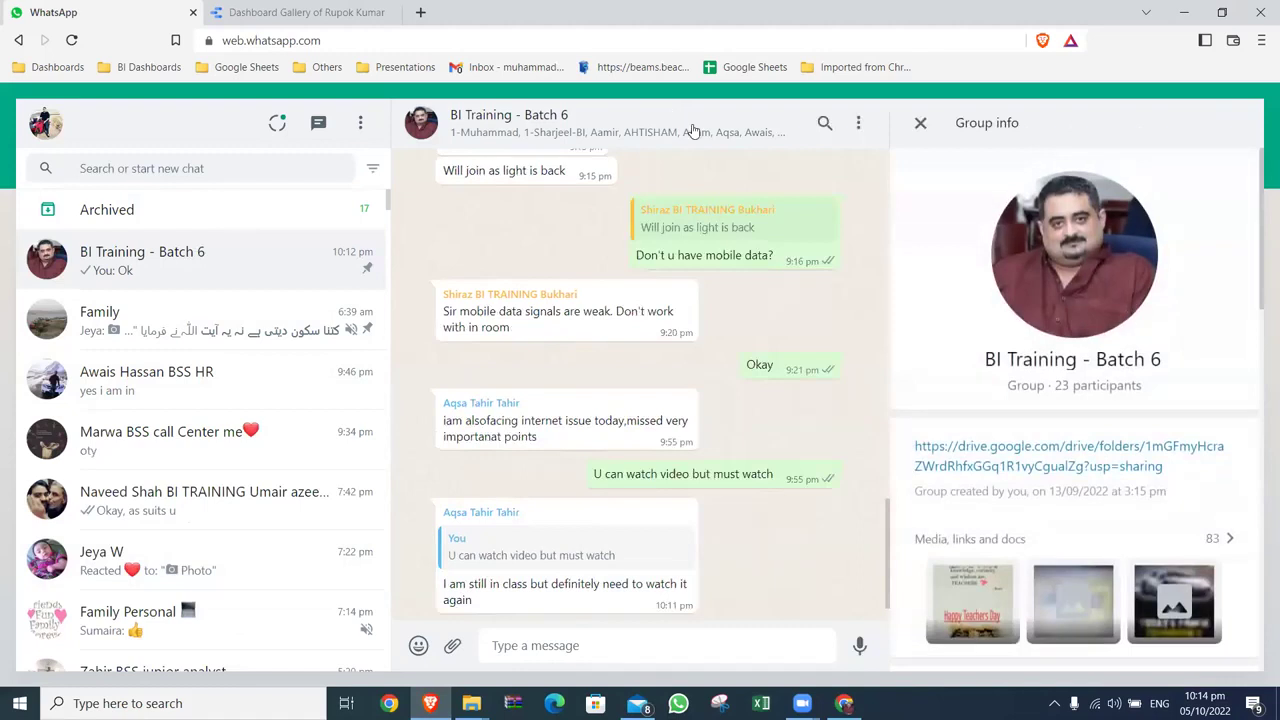
pyautogui.scroll(-3, 1170, 502)
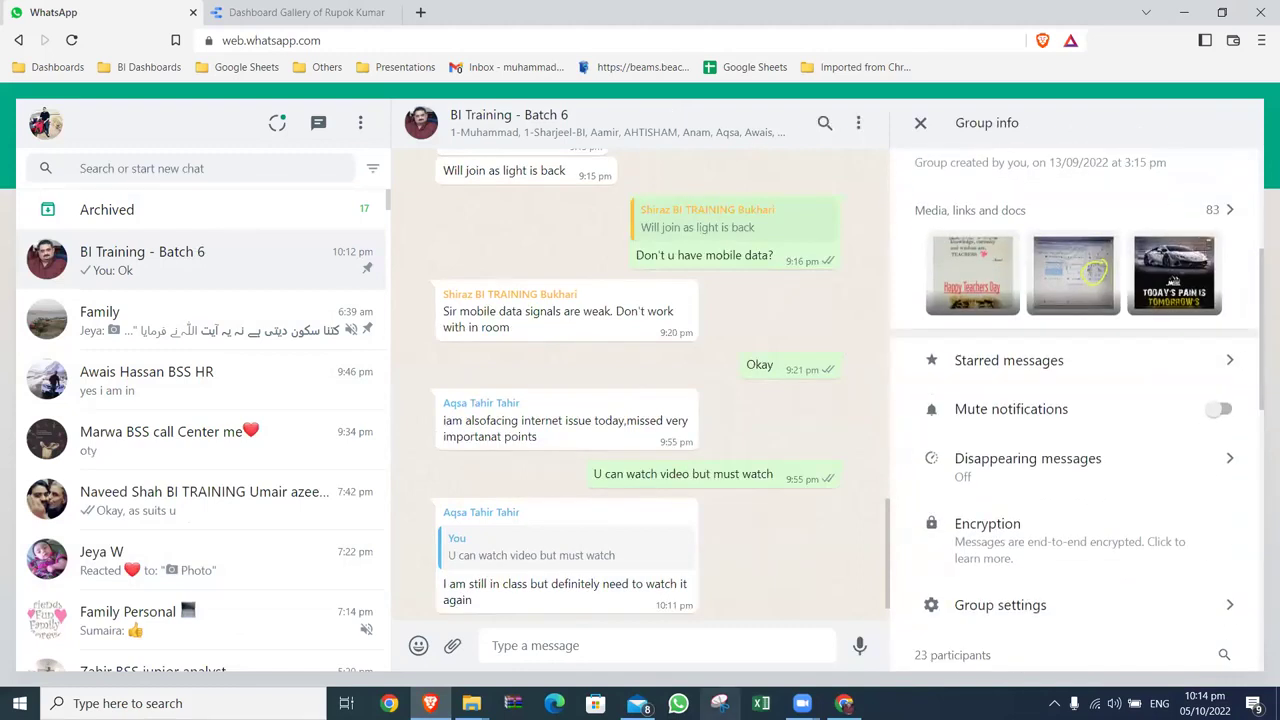
pyautogui.click(845, 703)
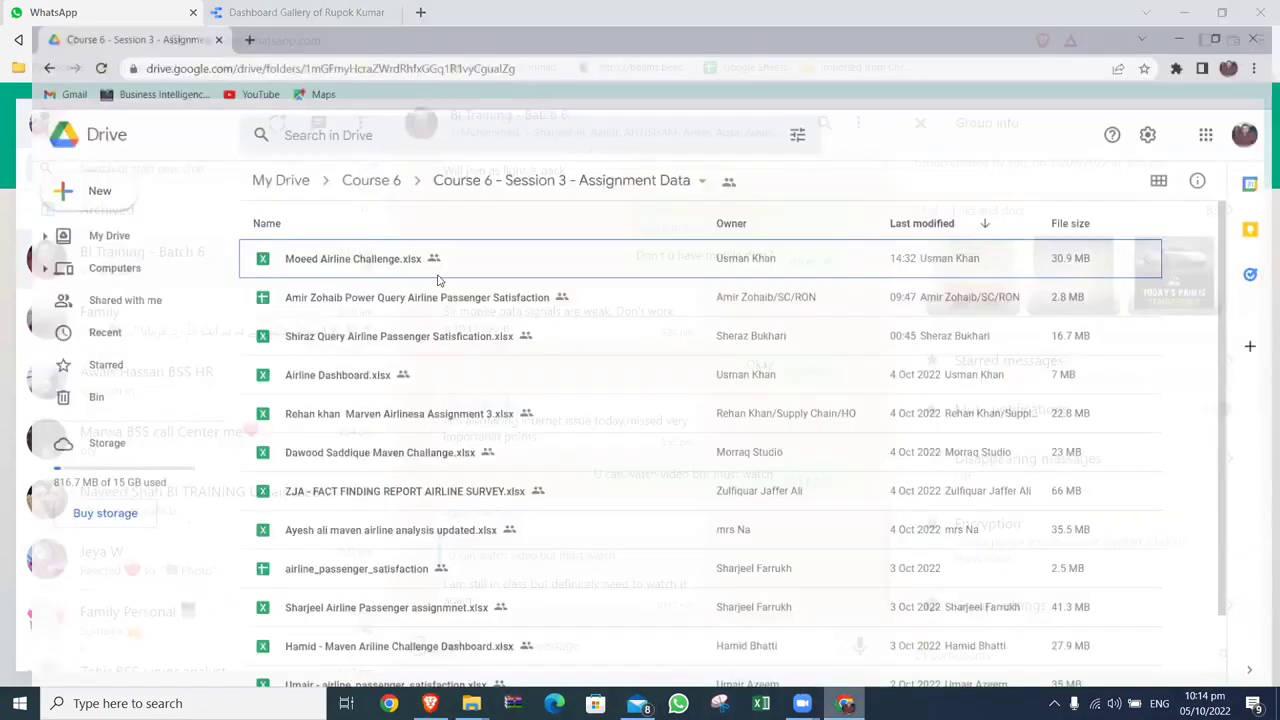
# Step: Download the airline_passenger_satisfaction sheet from Drive as an Excel file, requesting it twice
pyautogui.scroll(-2, 569, 486)
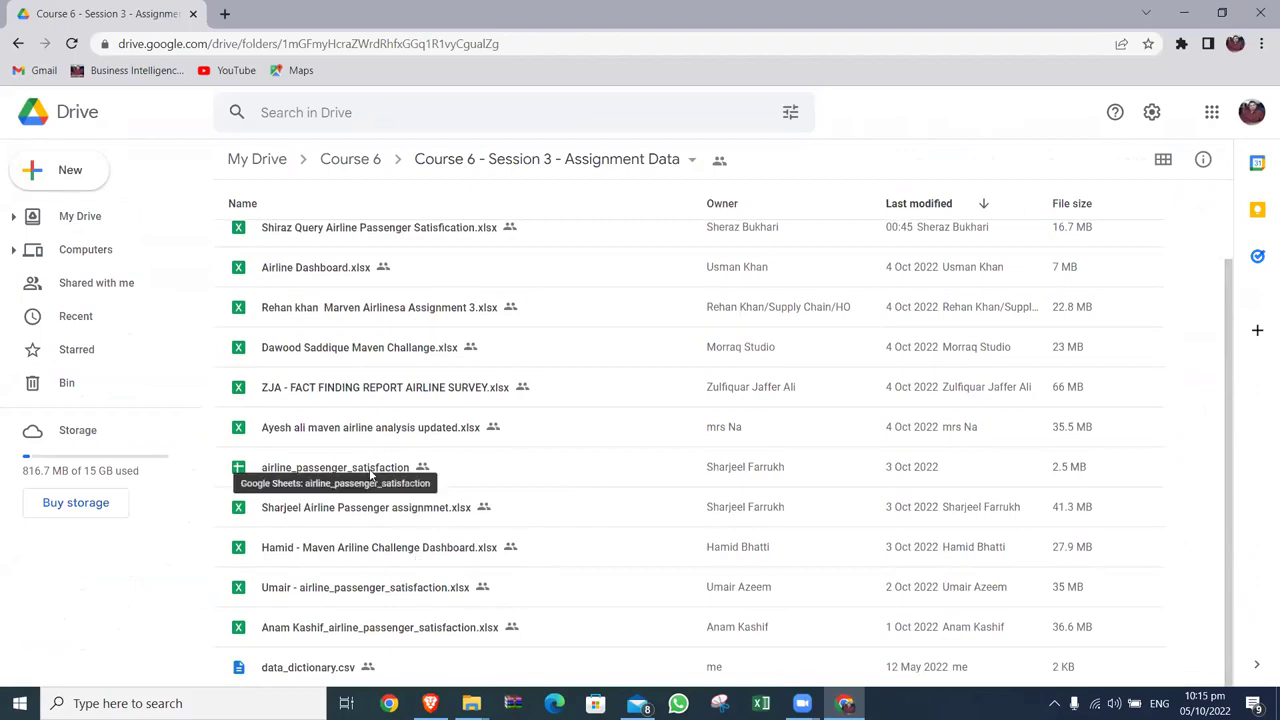
pyautogui.rightClick(328, 472)
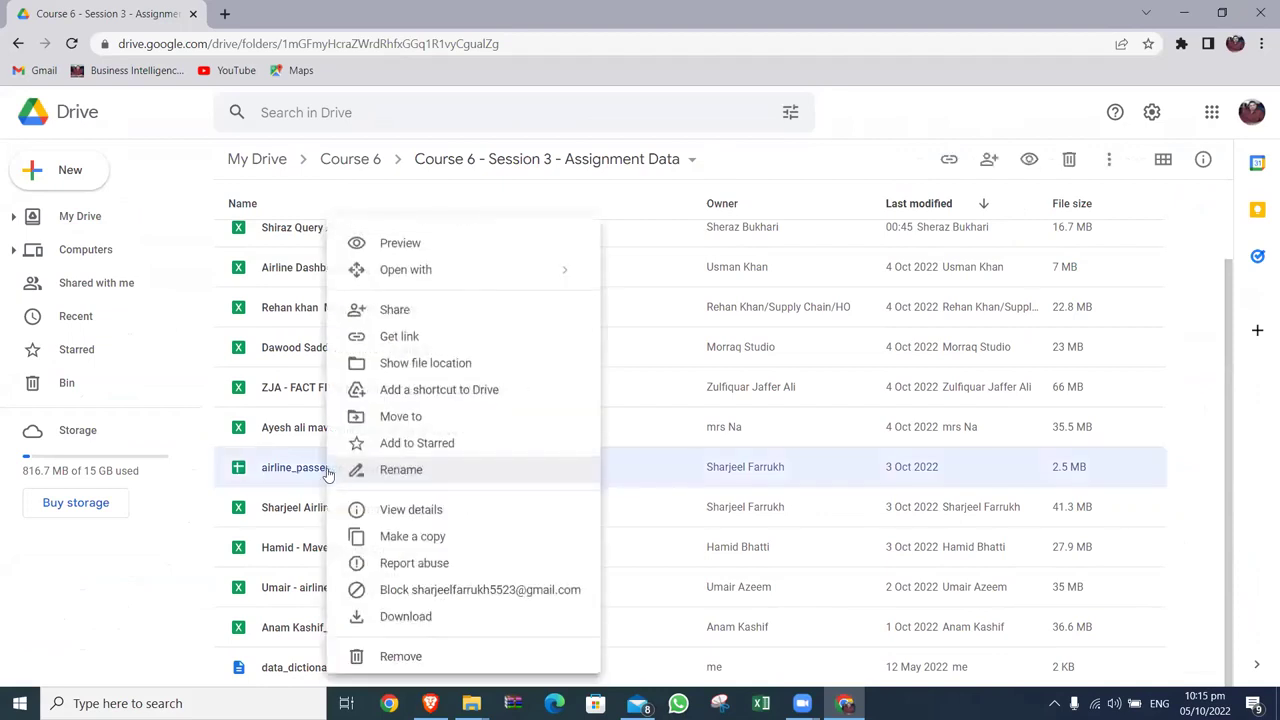
pyautogui.click(409, 620)
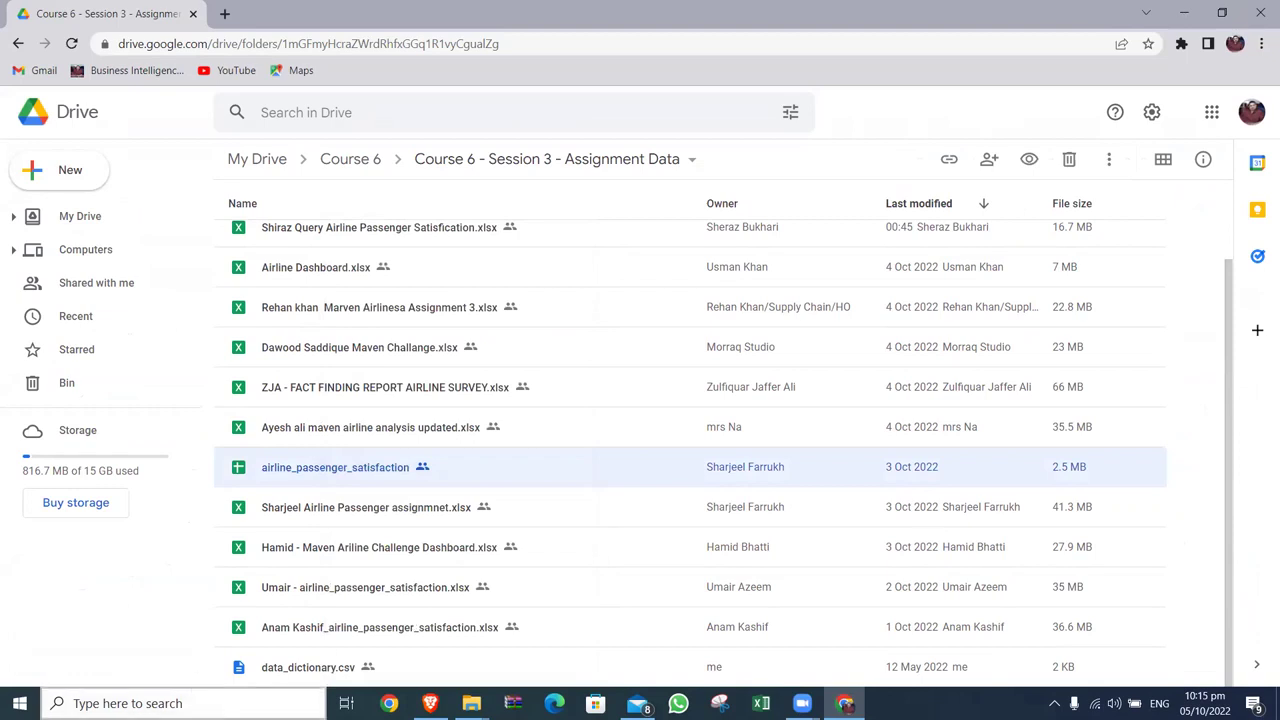
pyautogui.rightClick(311, 470)
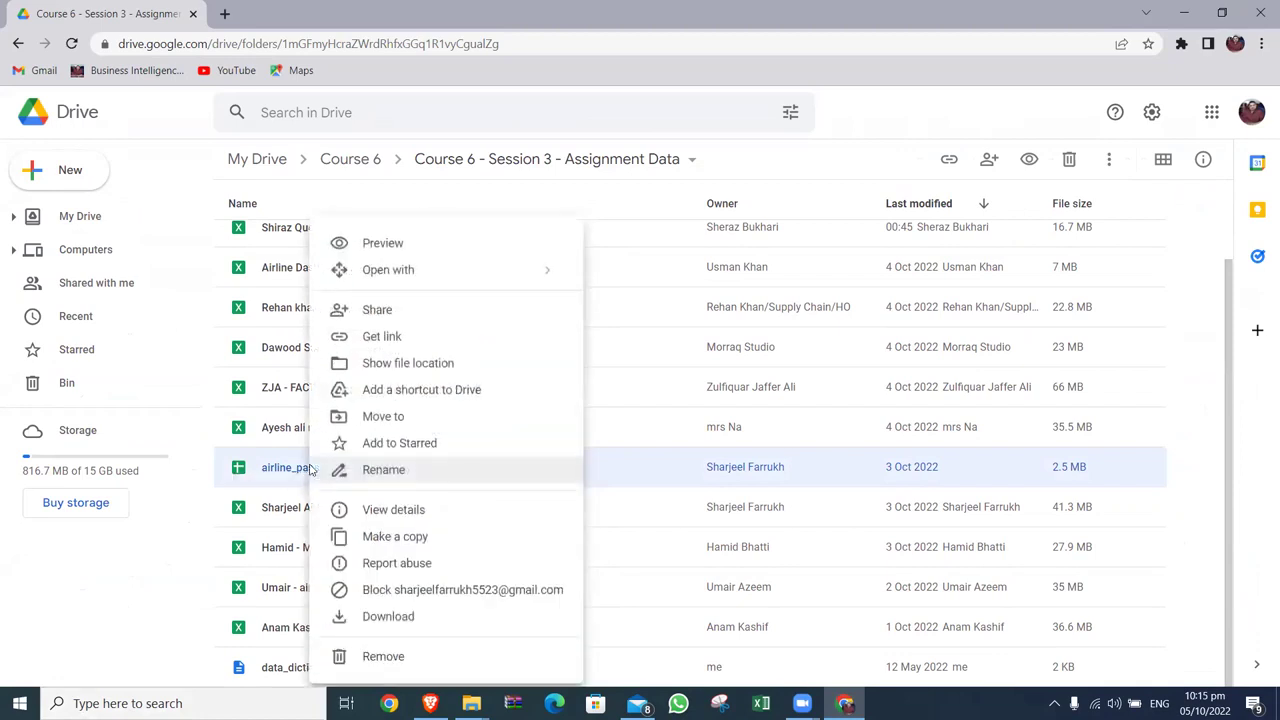
pyautogui.click(372, 617)
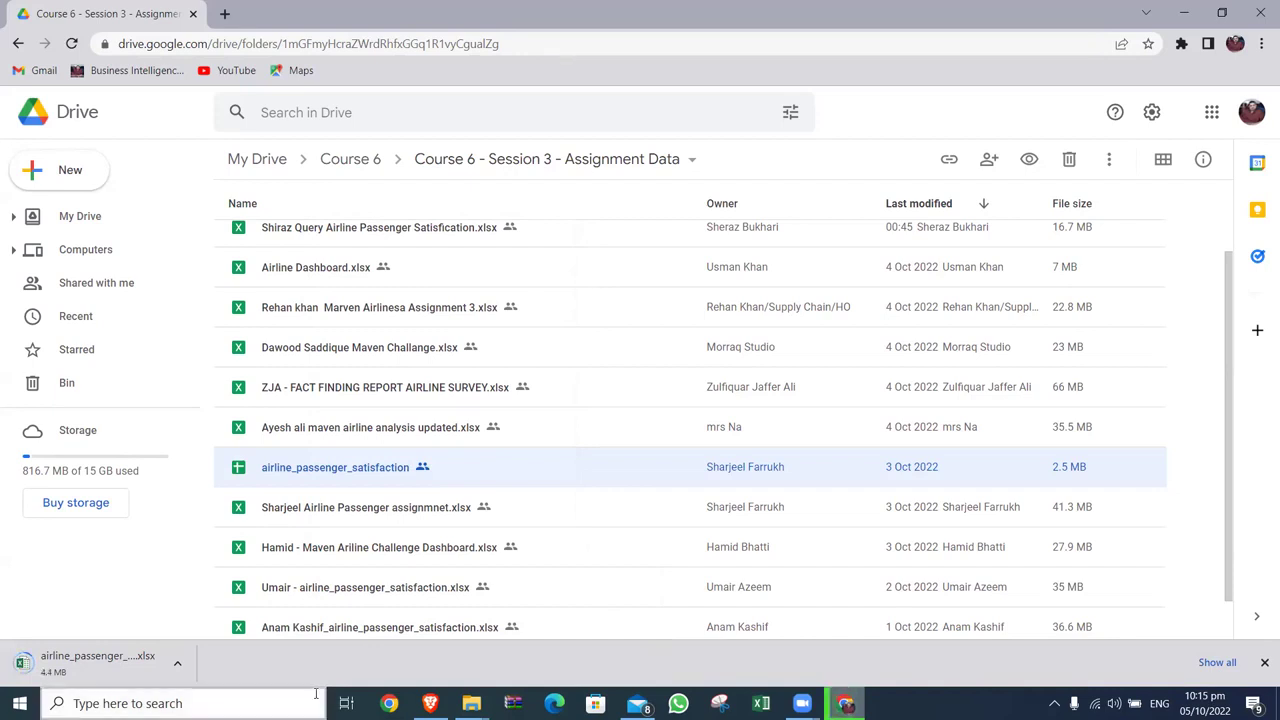
# Step: Create a new folder inside the Course 6 folder
pyautogui.moveTo(471, 703)
pyautogui.click(530, 635)
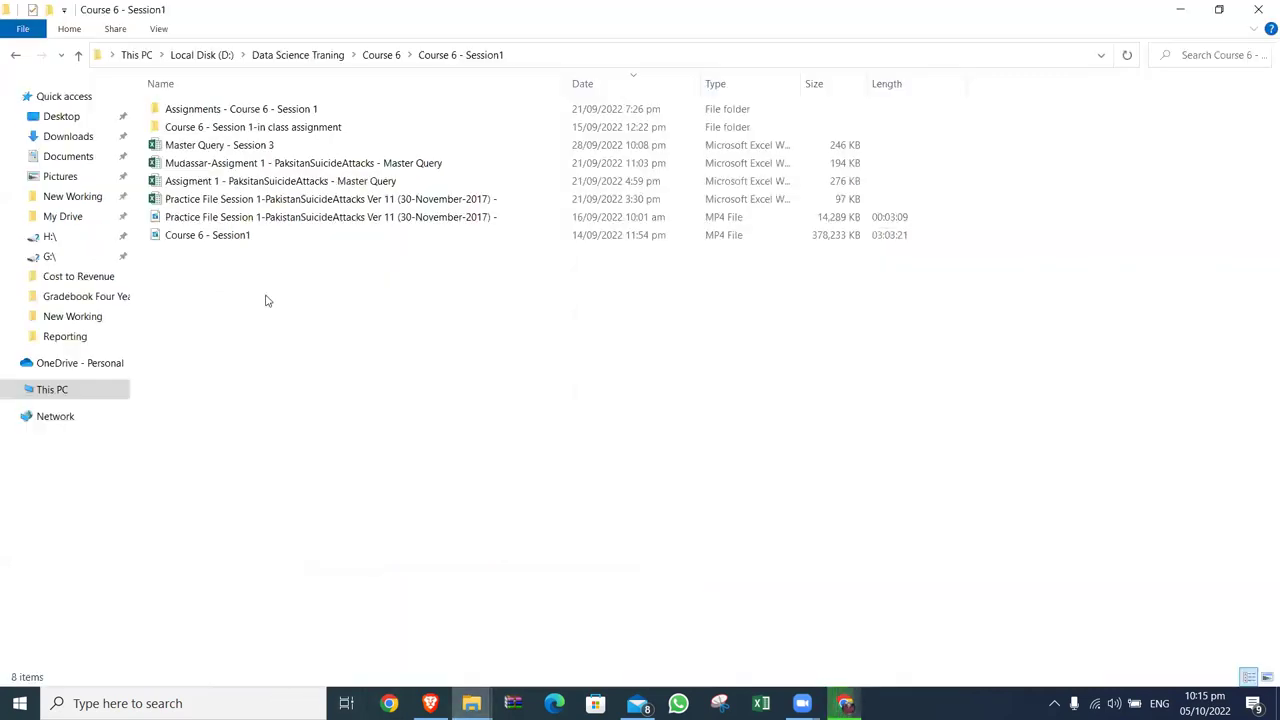
pyautogui.click(381, 55)
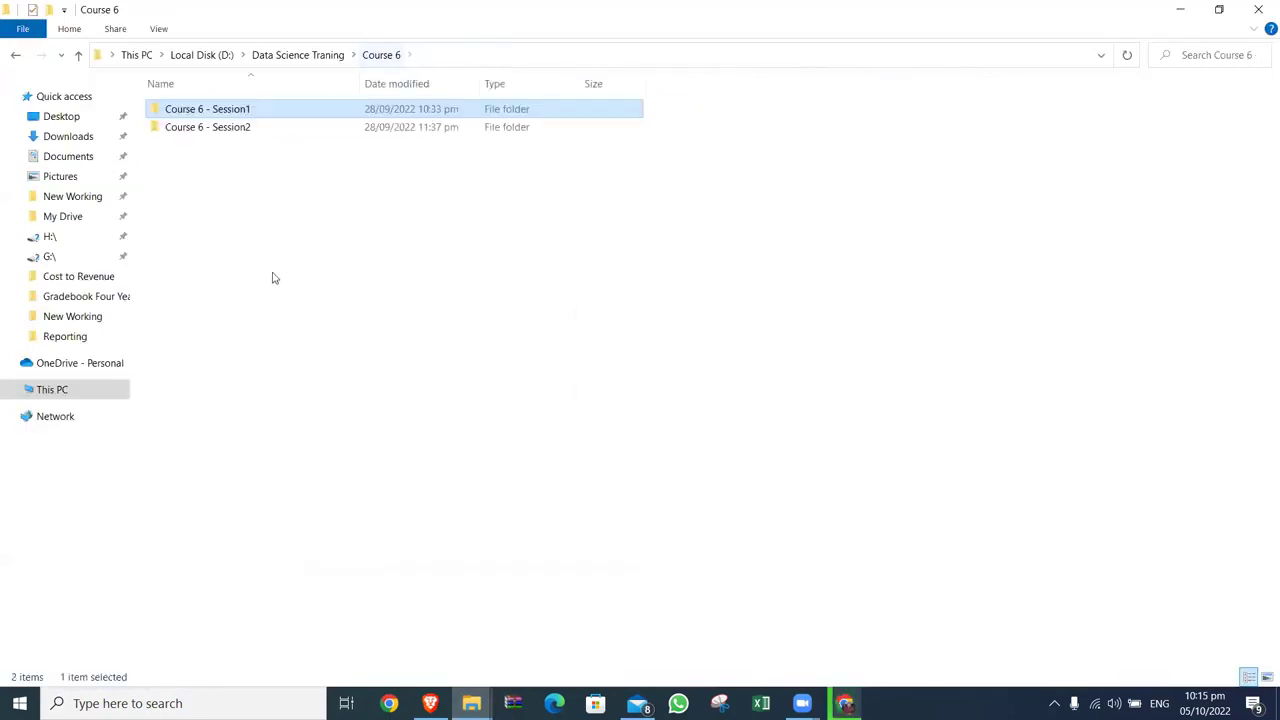
pyautogui.rightClick(263, 206)
pyautogui.moveTo(355, 389)
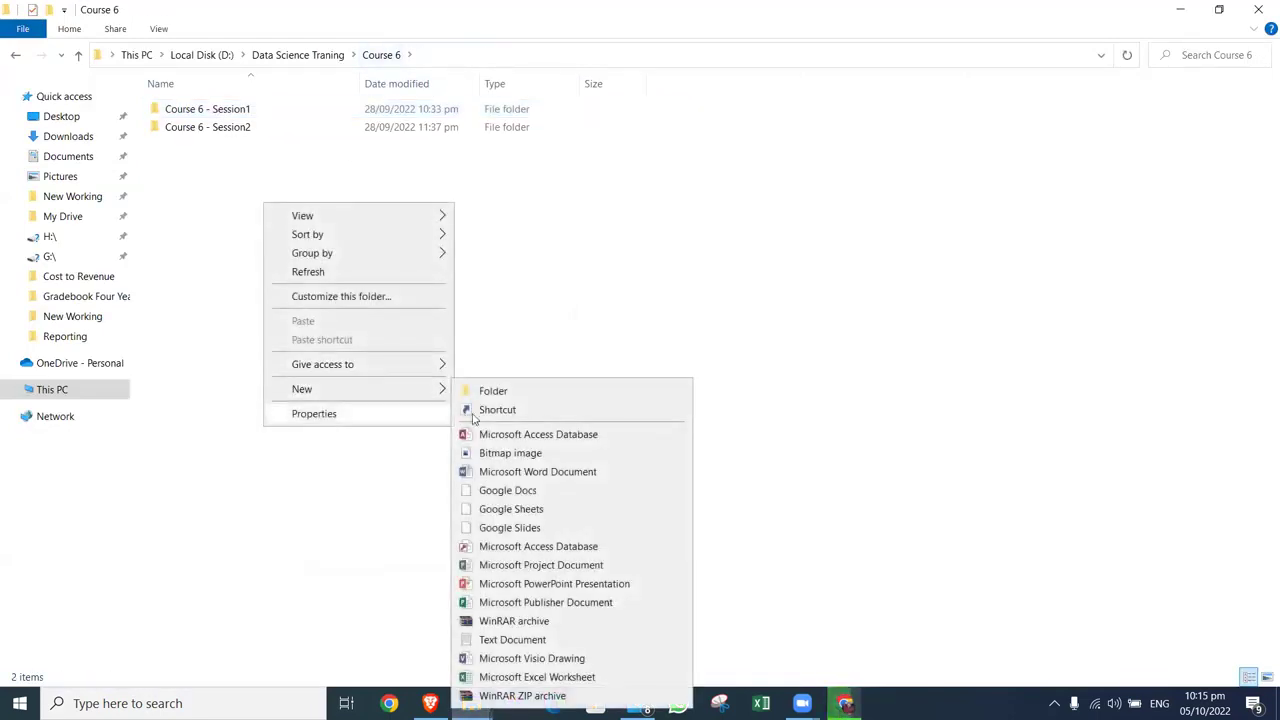
pyautogui.click(491, 394)
# Step: Name the new folder Course 6 - Session4, open it, and return to the browser
pyautogui.press('Home')
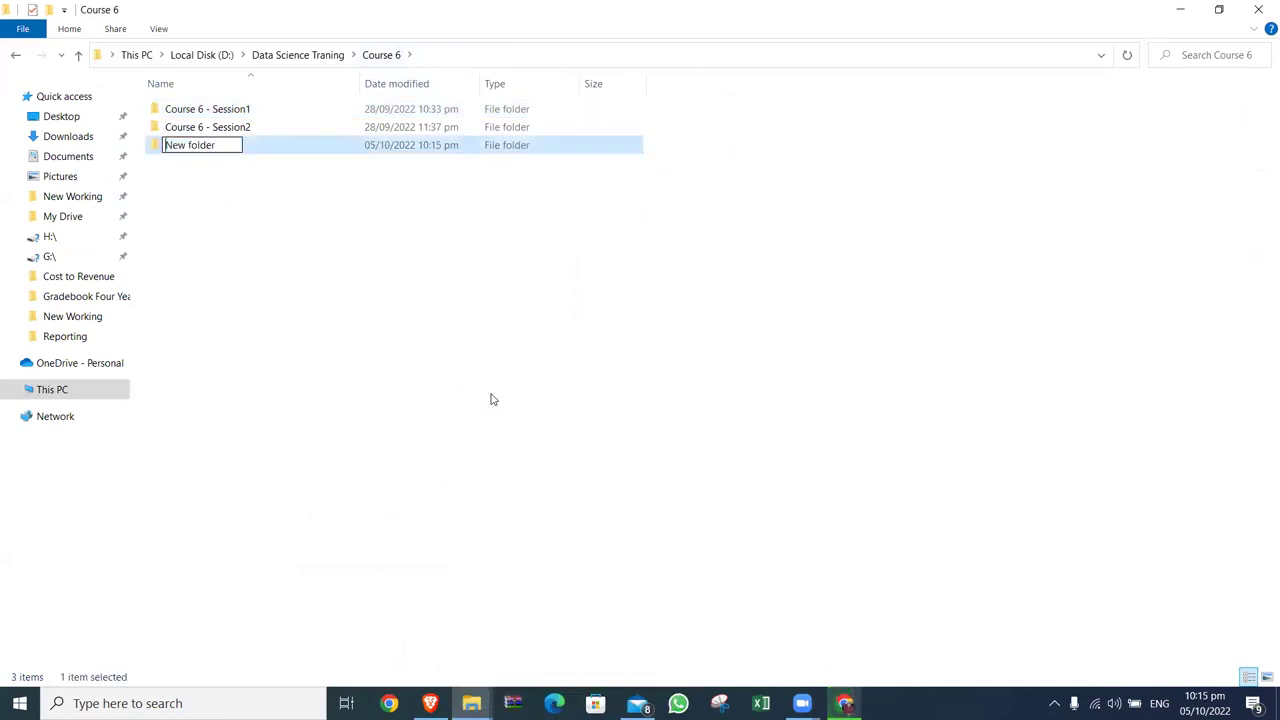
pyautogui.press('Return')
pyautogui.press('Up')
pyautogui.press('F2')
pyautogui.press('Return')
pyautogui.press('Down')
pyautogui.press('F2')
pyautogui.write('Course 6 - Session2')
pyautogui.press('BackSpace')
pyautogui.write('4')
pyautogui.press('Return')
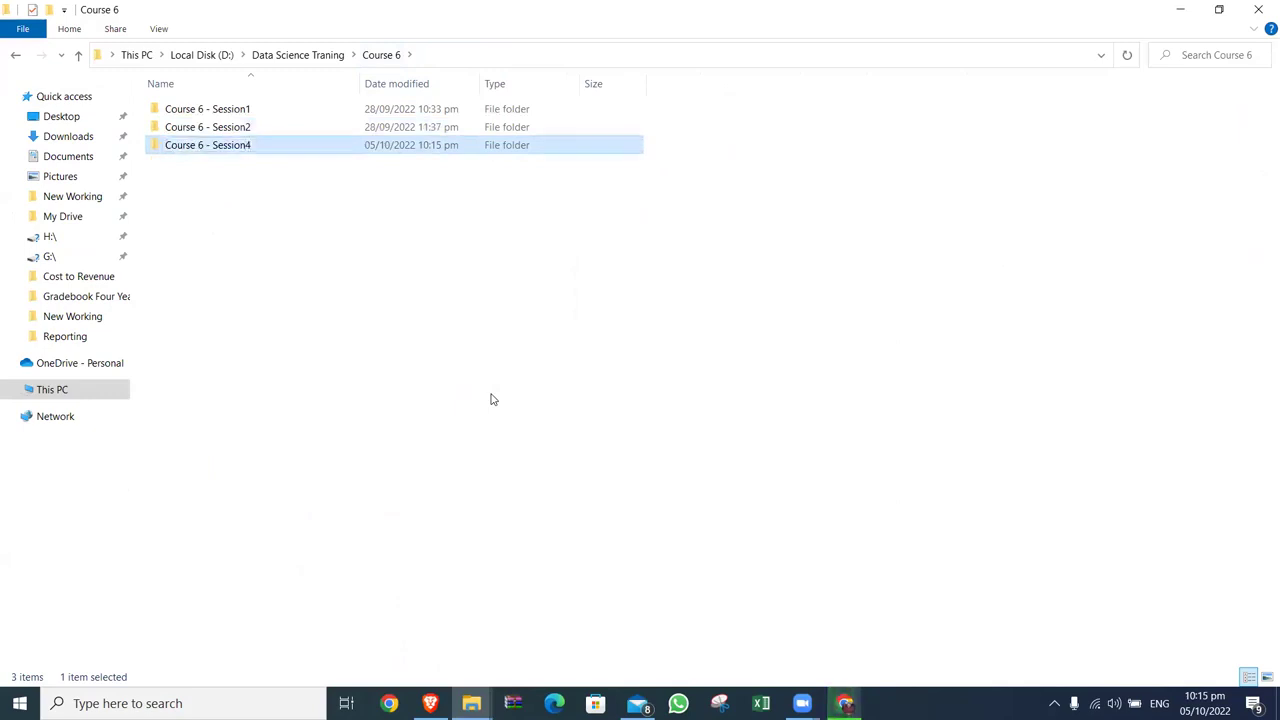
pyautogui.press('Return')
pyautogui.hotkey('alt', 'Tab')
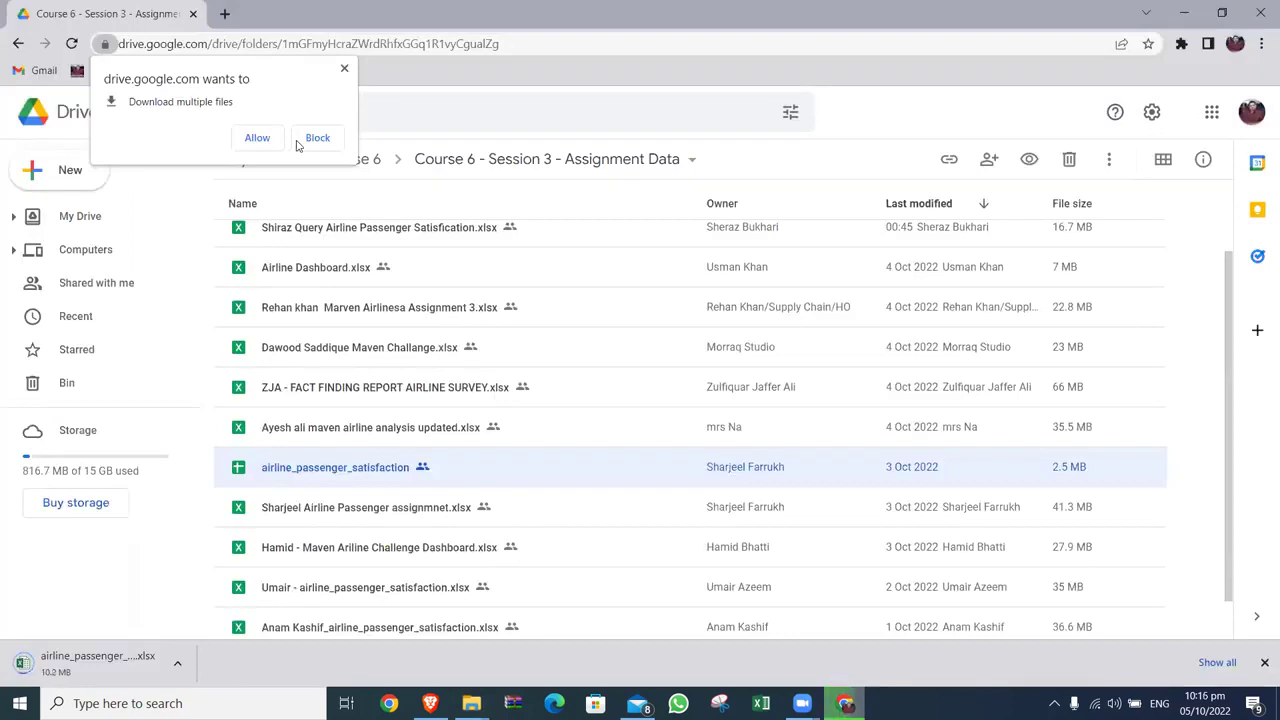
# Step: Allow the second download, cancel the duplicate, and show the finished .xlsx in its folder
pyautogui.click(257, 138)
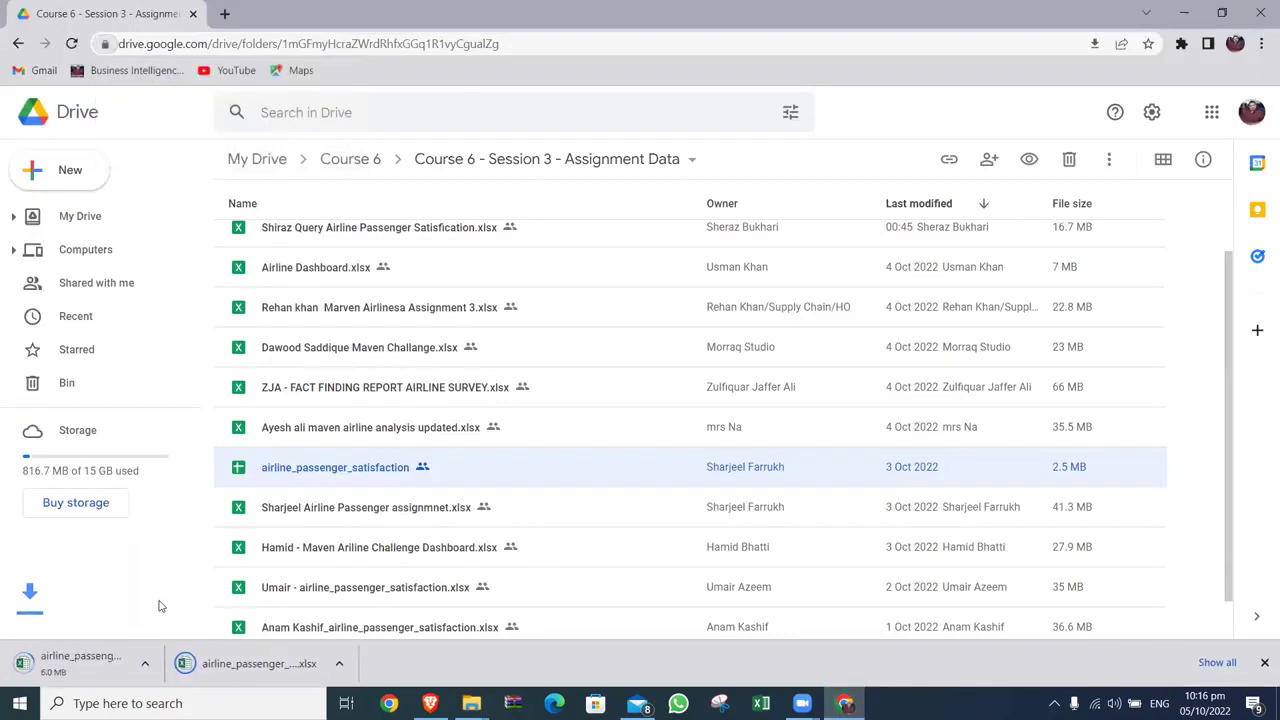
pyautogui.click(178, 664)
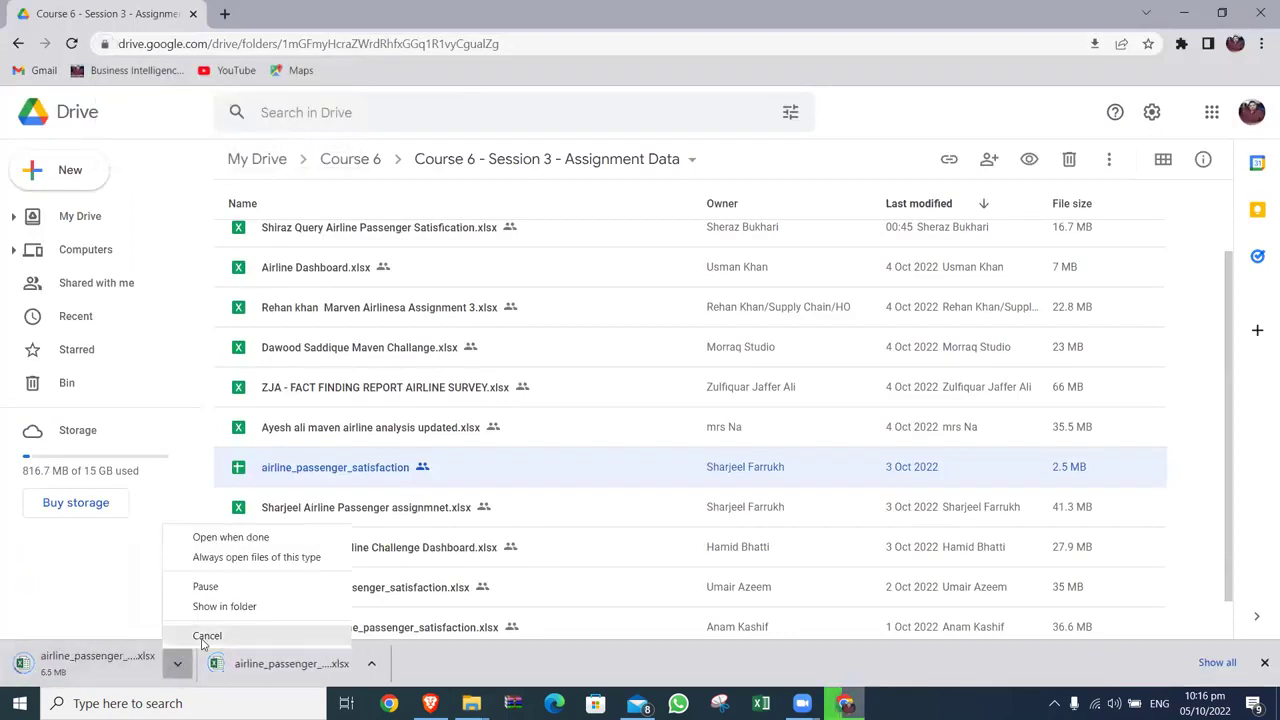
pyautogui.click(200, 634)
pyautogui.click(388, 665)
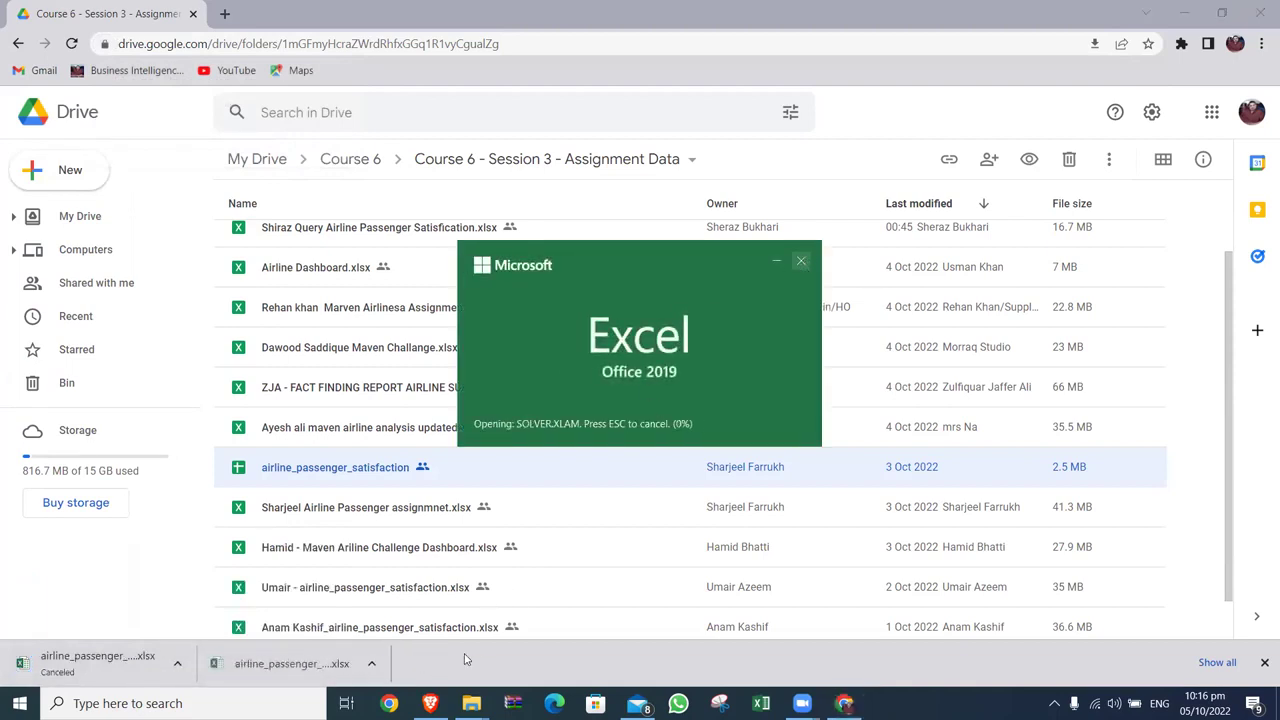
pyautogui.click(371, 663)
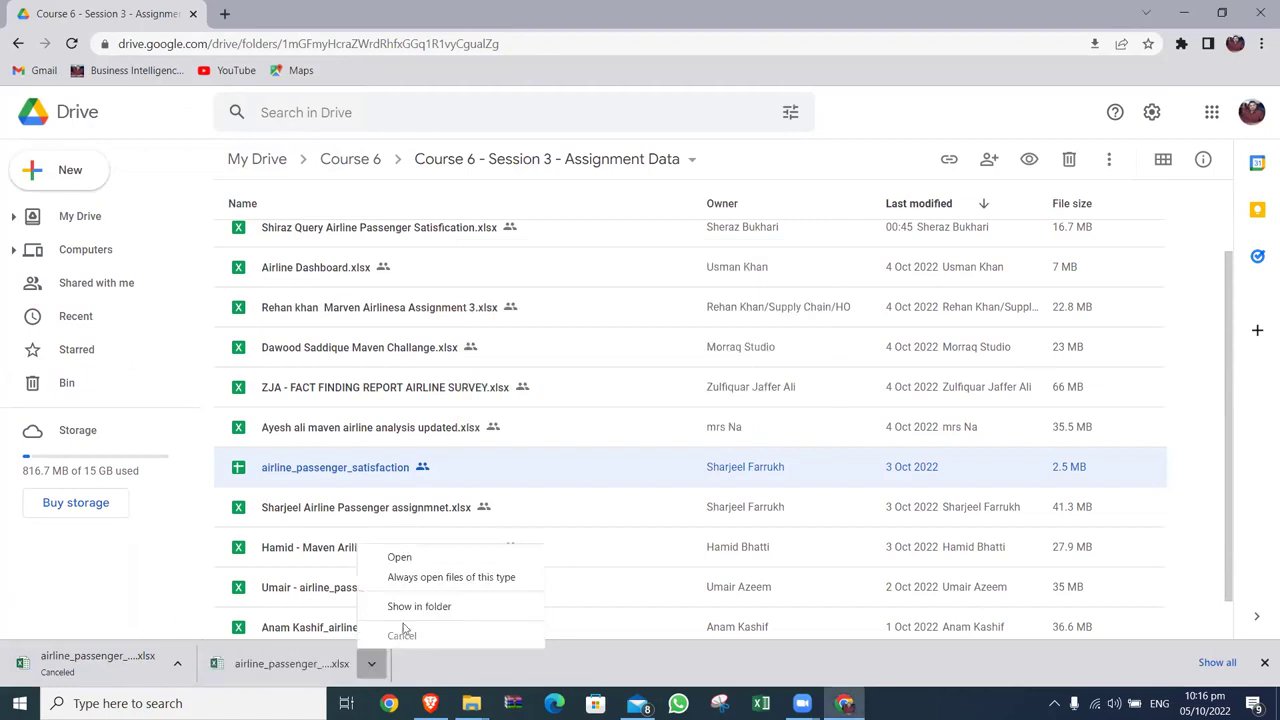
pyautogui.click(419, 606)
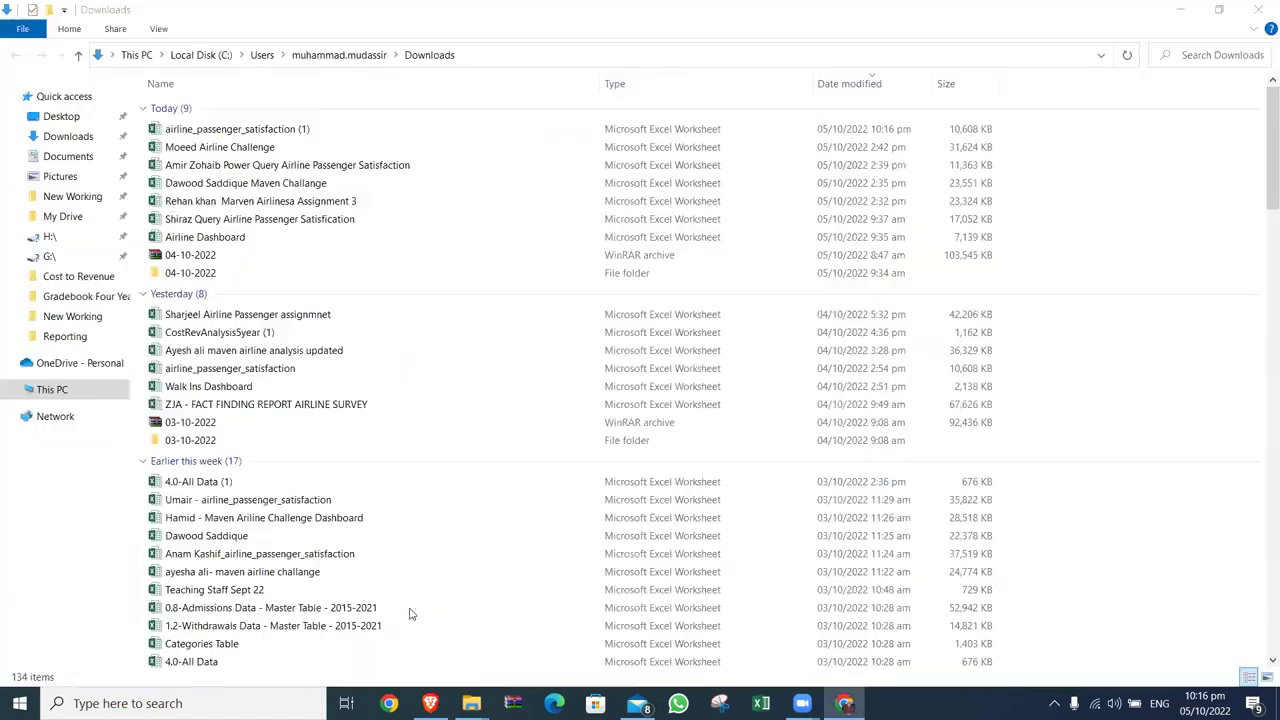
# Step: Paste the airline file into Course 6 - Session4, add a blank Excel workbook, and copy the folder path
pyautogui.hotkey('alt', 'Tab')
pyautogui.hotkey('ctrl', 'v')
pyautogui.rightClick(407, 278)
pyautogui.moveTo(445, 478)
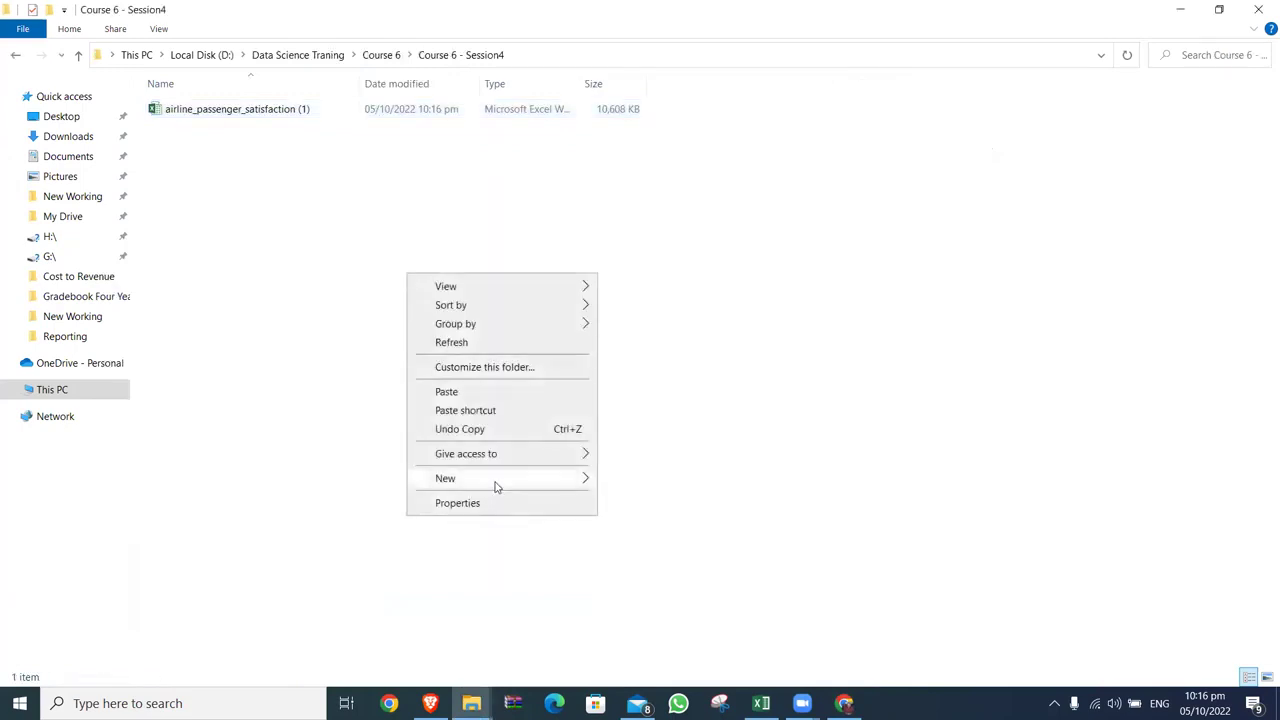
pyautogui.click(631, 460)
pyautogui.click(366, 189)
pyautogui.click(285, 130)
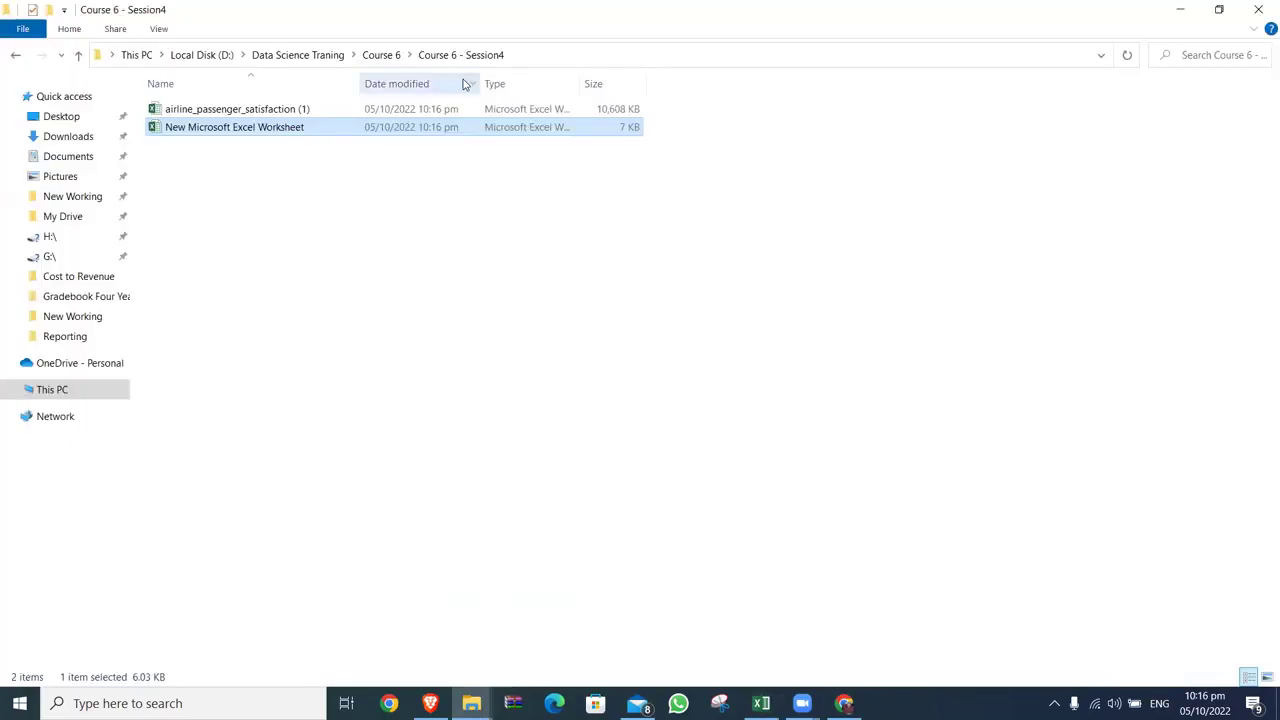
pyautogui.click(533, 57)
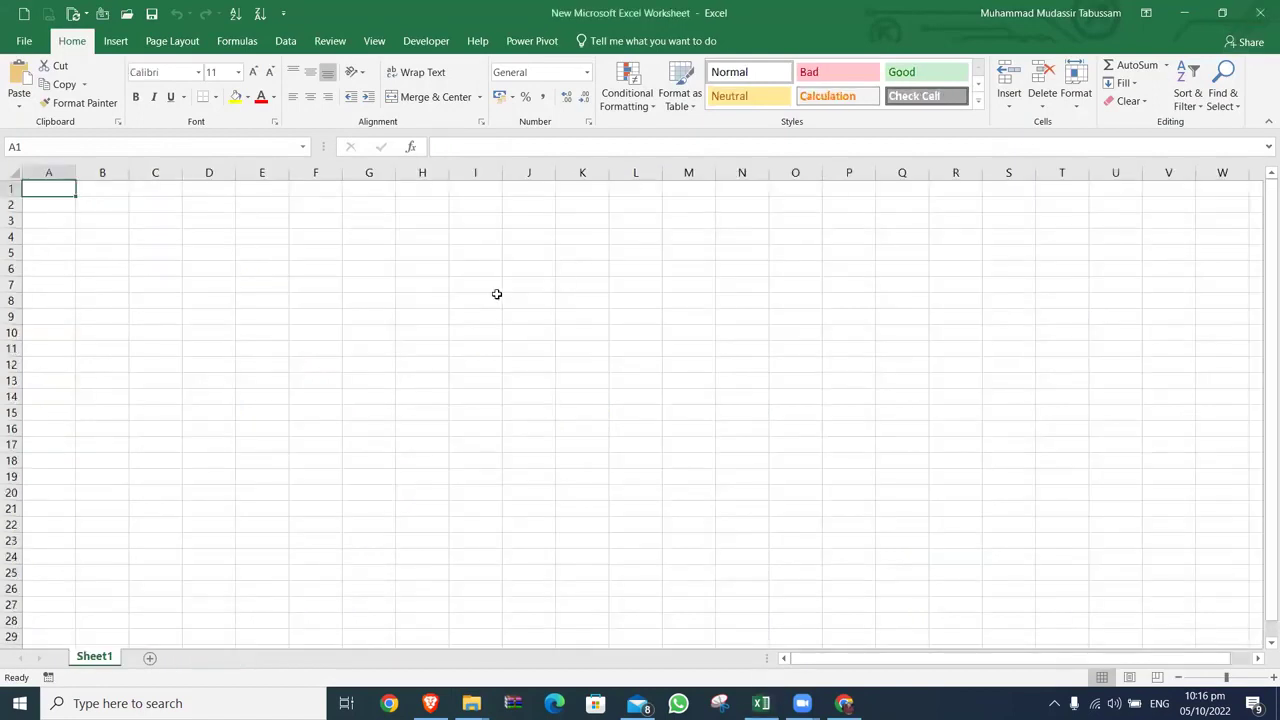
# Step: Start a Get Data import from an Excel workbook and go to the Course 6 - Session4 folder
pyautogui.click(285, 41)
pyautogui.click(33, 110)
pyautogui.moveTo(88, 133)
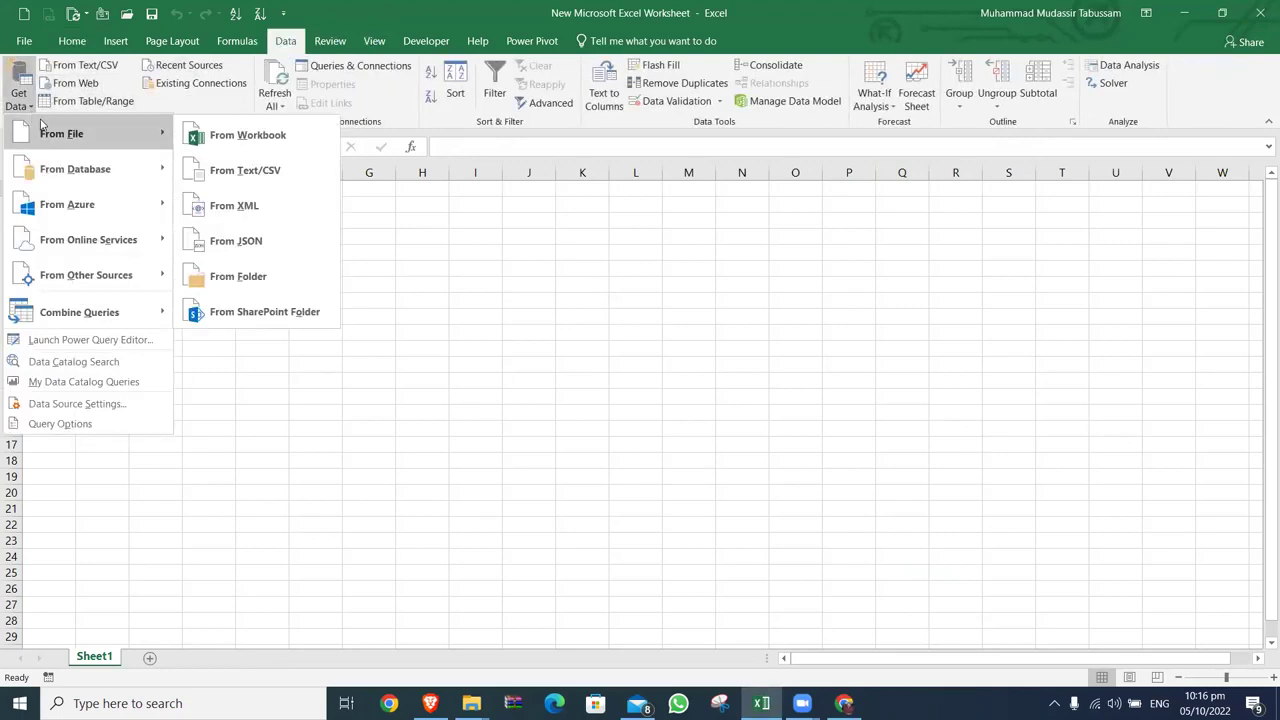
pyautogui.click(243, 140)
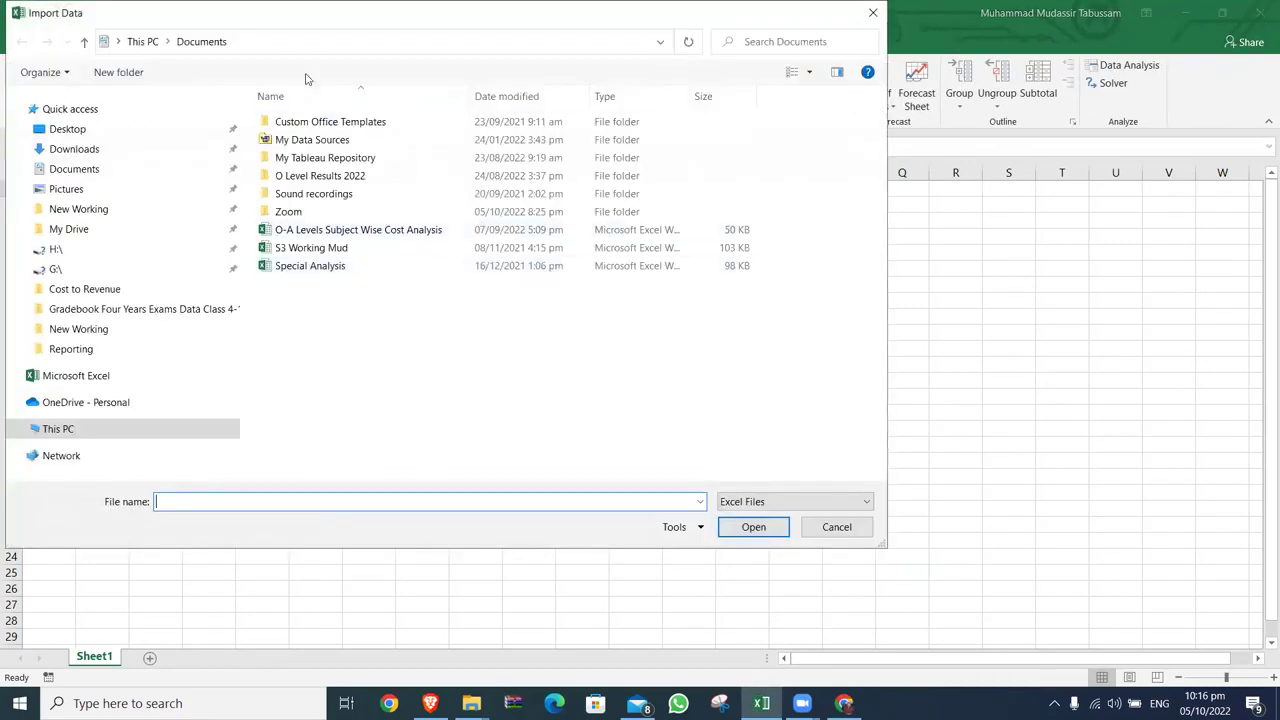
pyautogui.click(302, 41)
pyautogui.write('D:\\Data Science Traning\\Course 6\\Course 6 - Session4')
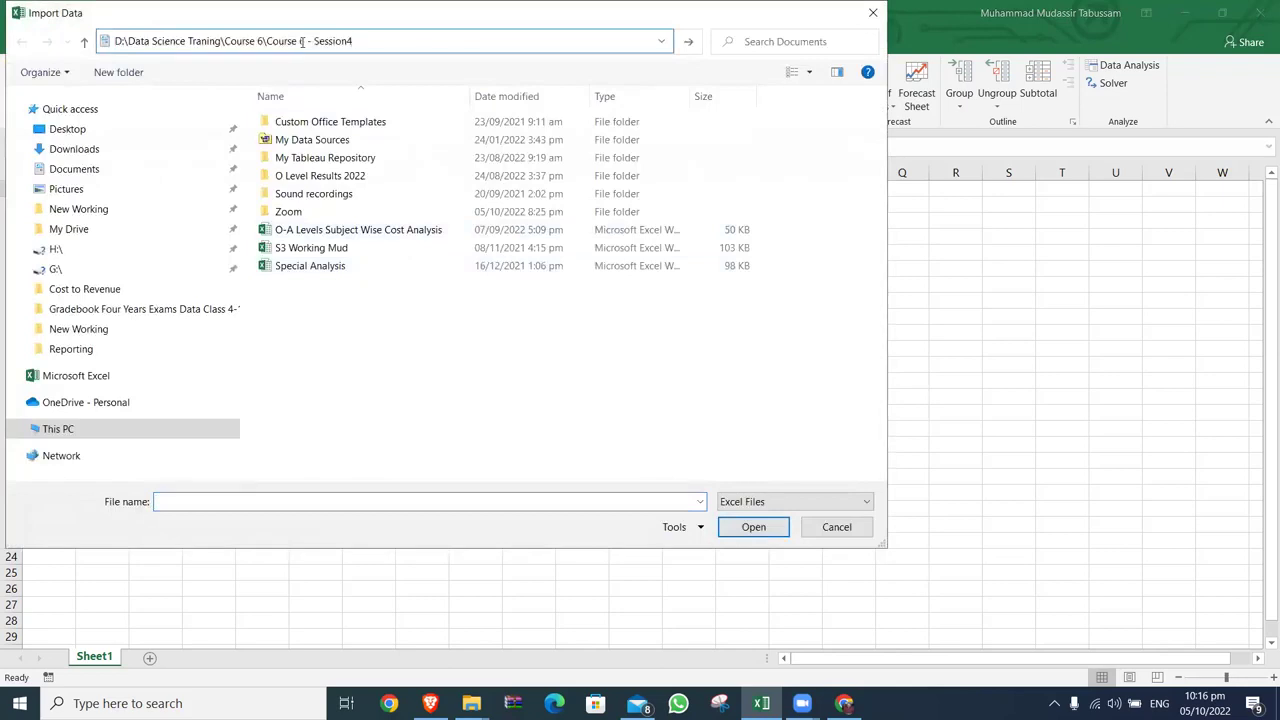
pyautogui.press('Return')
# Step: Import airline_passenger_satisfaction (1) and load its table into Power Query Editor
pyautogui.click(406, 123)
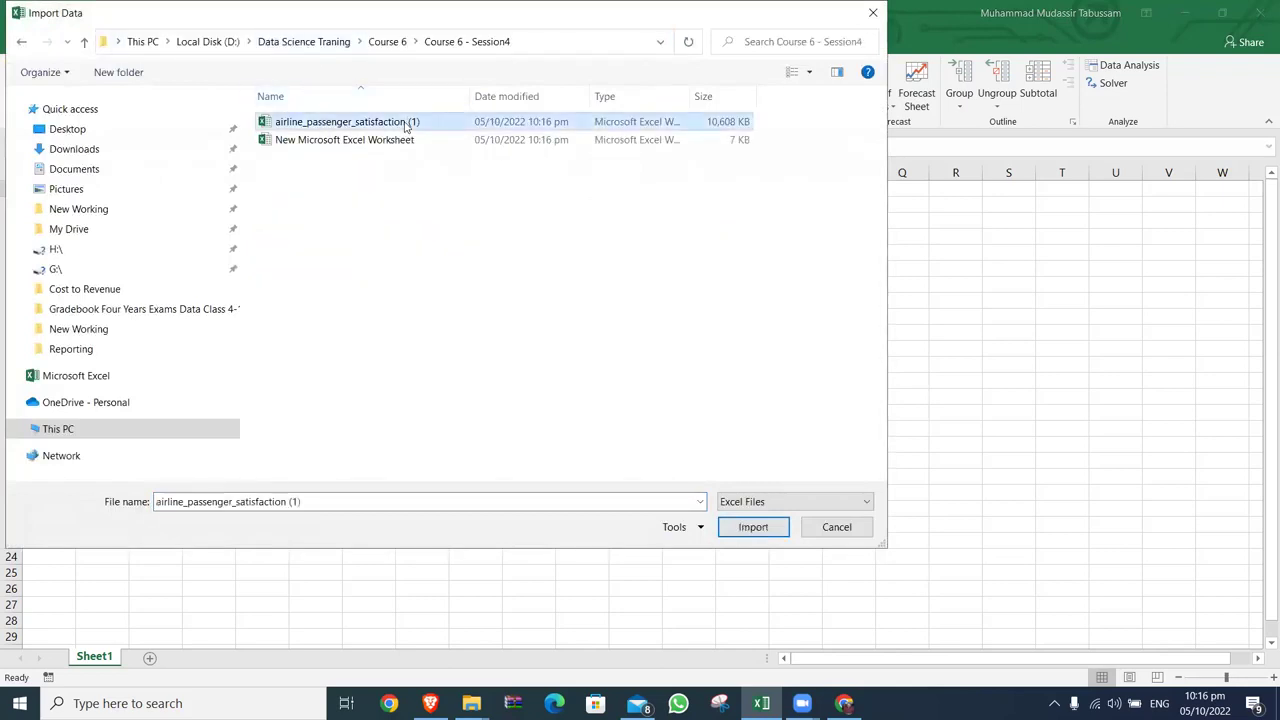
pyautogui.doubleClick(406, 123)
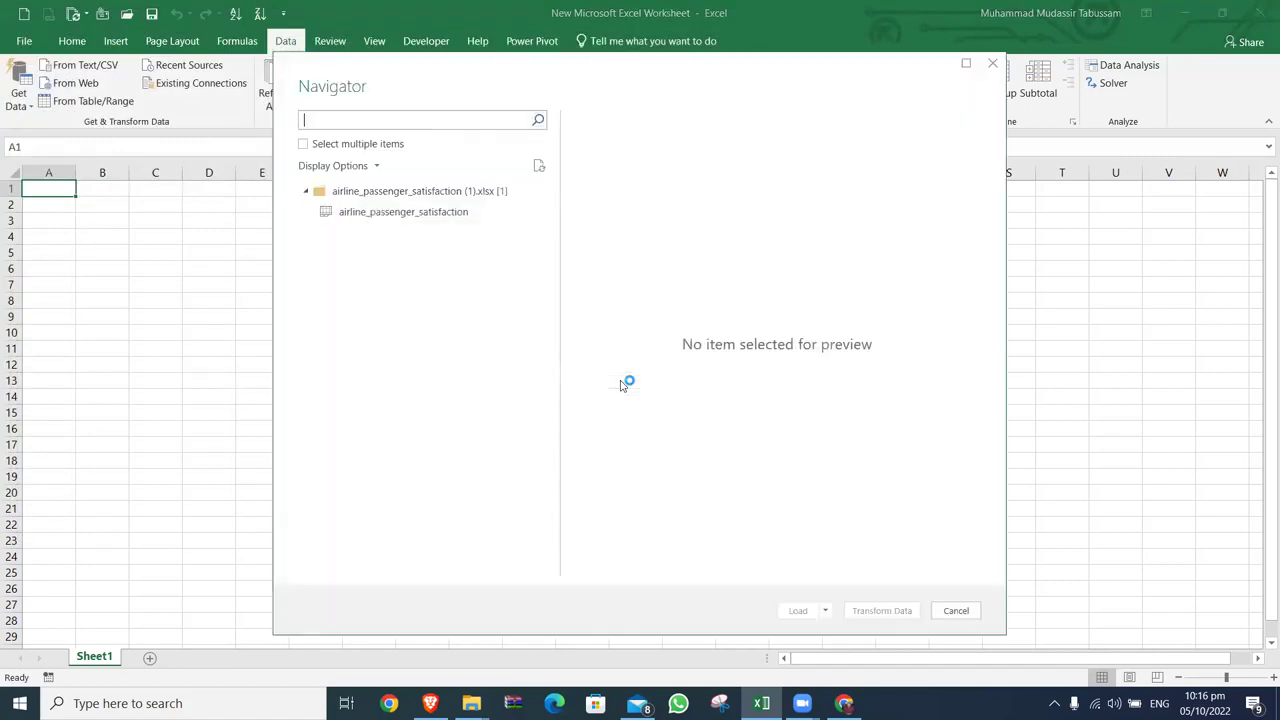
pyautogui.click(425, 211)
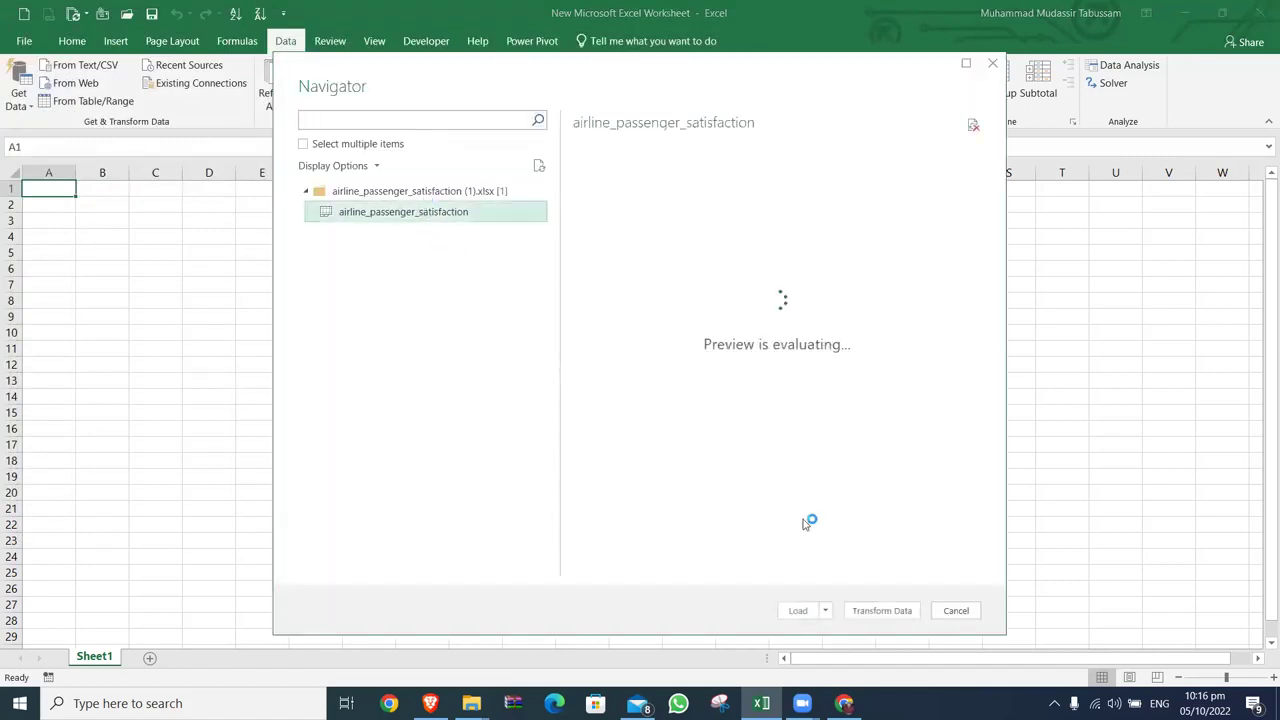
pyautogui.click(860, 611)
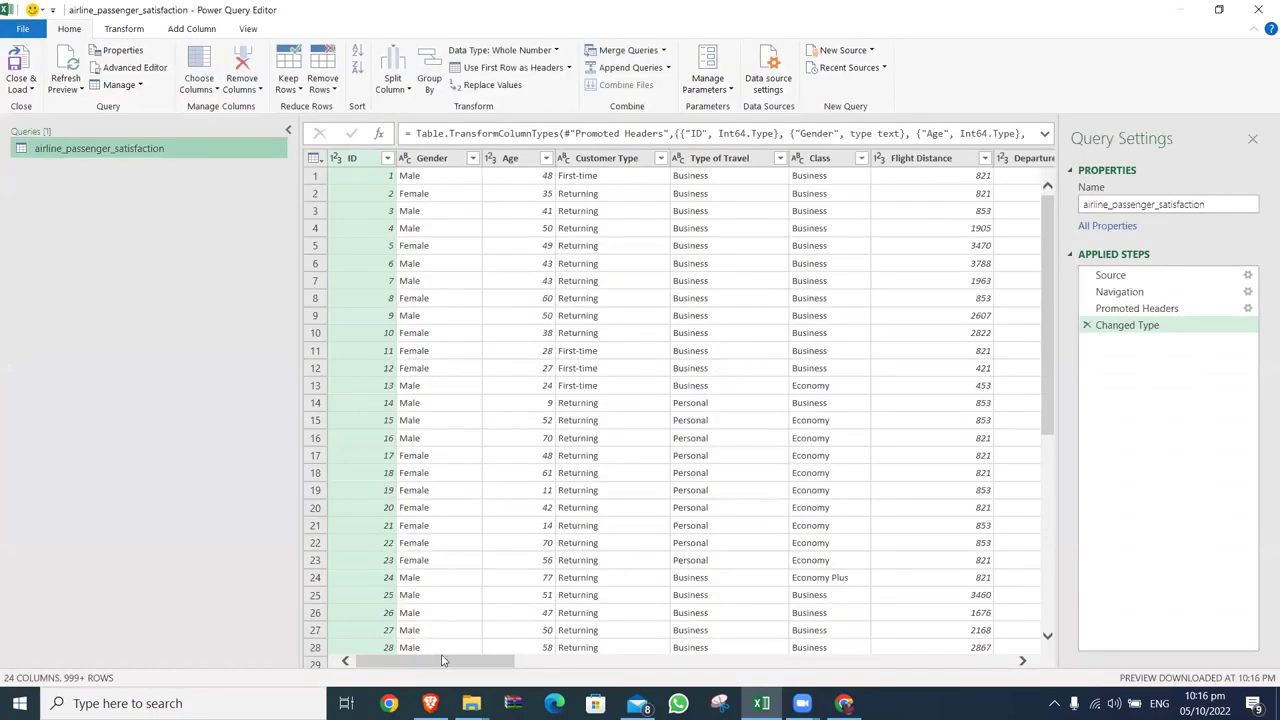
# Step: Remove the ID column and select the Gender, Customer Type, Type of Travel and Class columns
pyautogui.rightClick(376, 162)
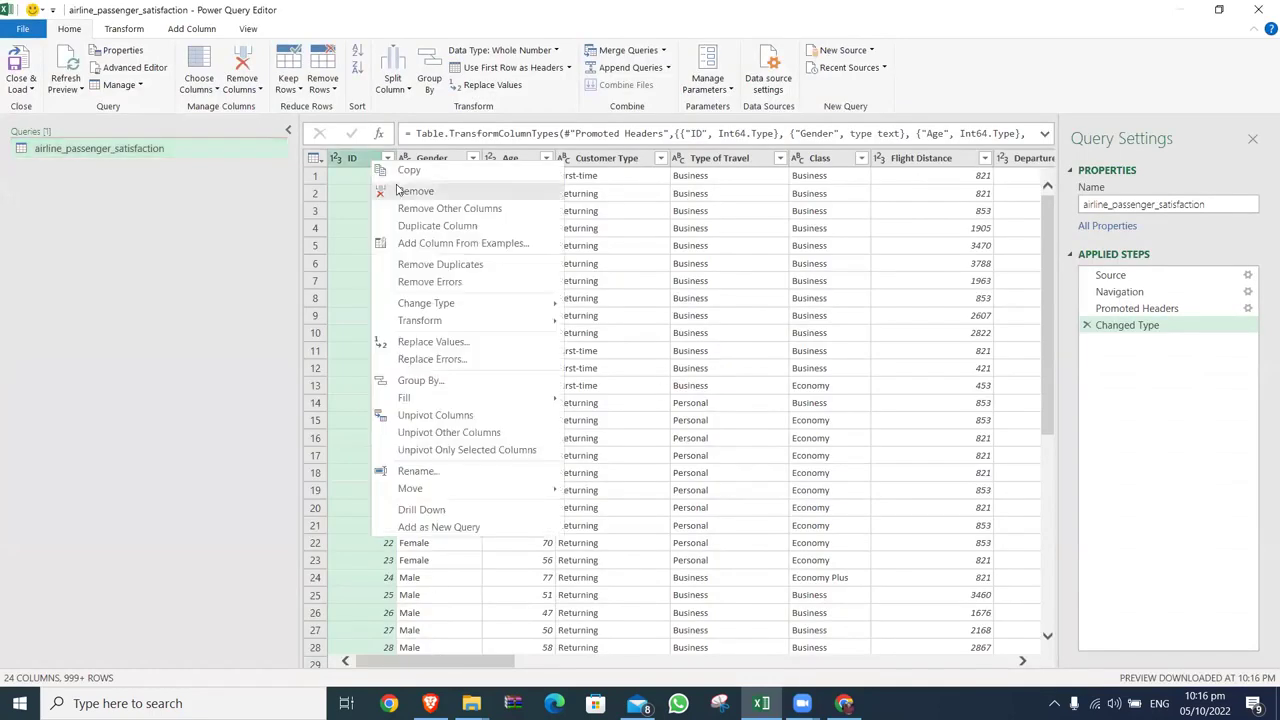
pyautogui.click(415, 191)
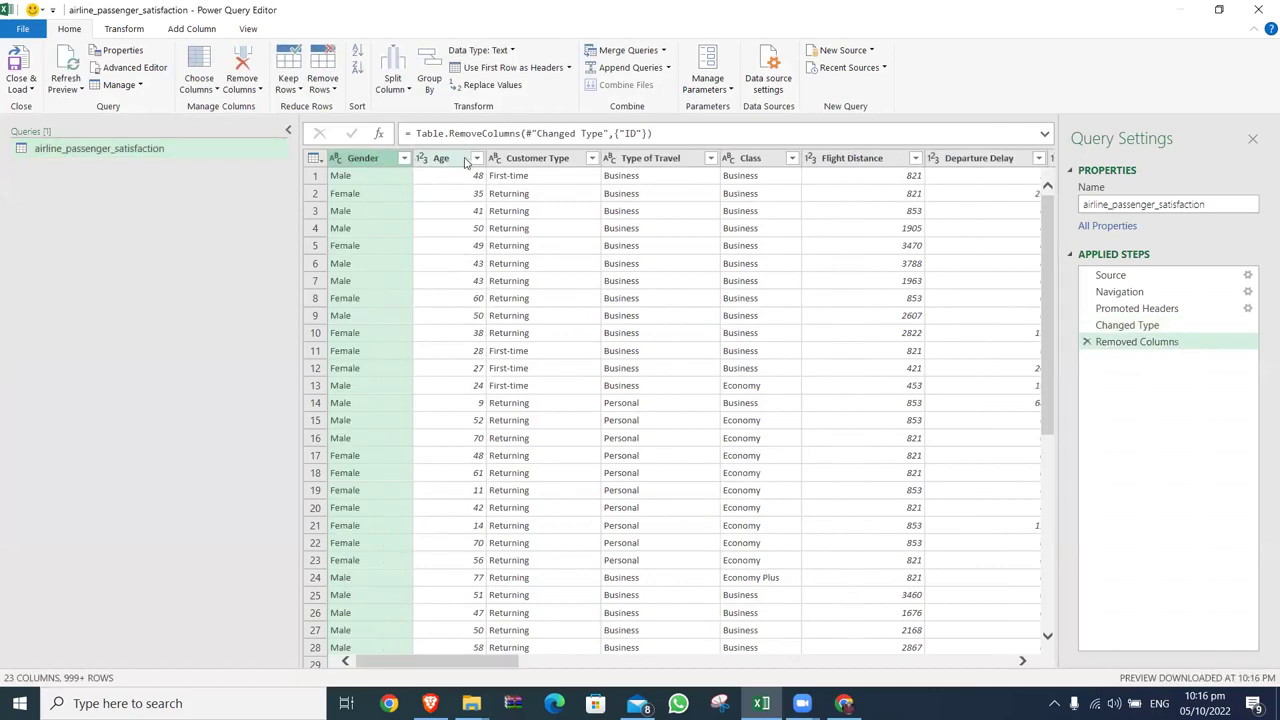
pyautogui.click(463, 162)
pyautogui.click(374, 162)
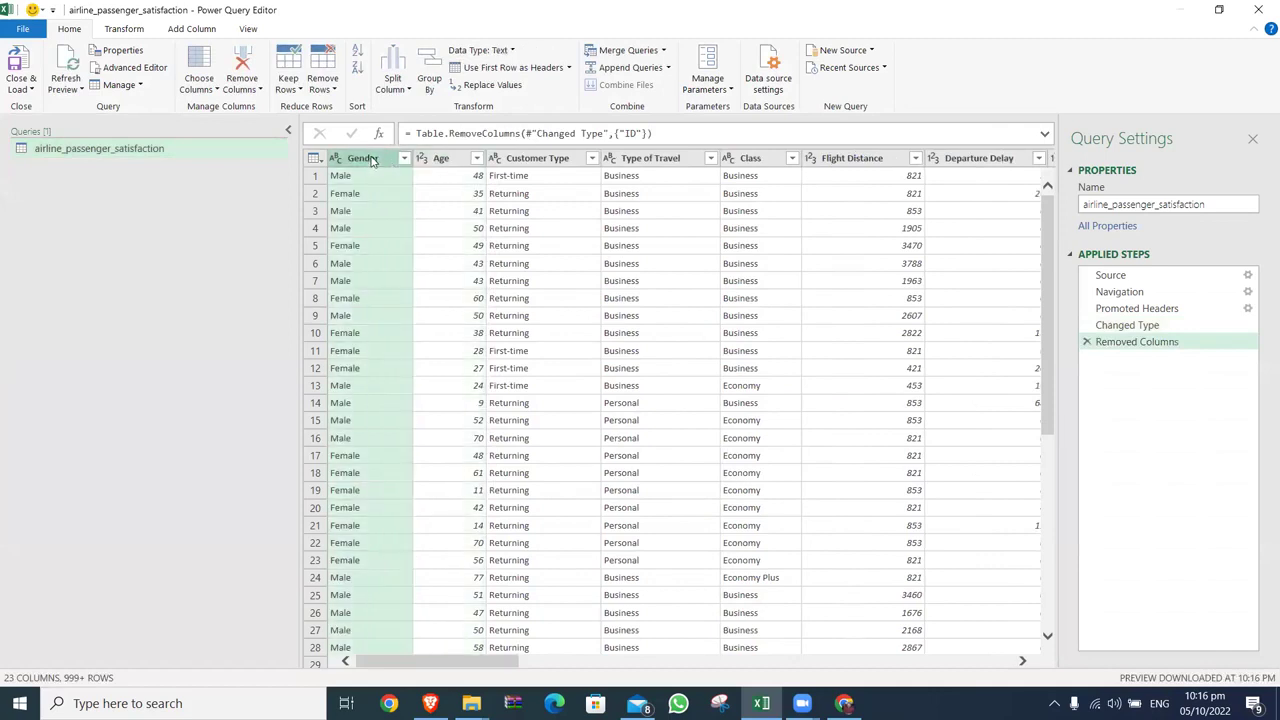
pyautogui.keyDown('ctrl'); pyautogui.click(533, 160); pyautogui.keyUp('ctrl')
pyautogui.keyDown('ctrl'); pyautogui.click(651, 158); pyautogui.keyUp('ctrl')
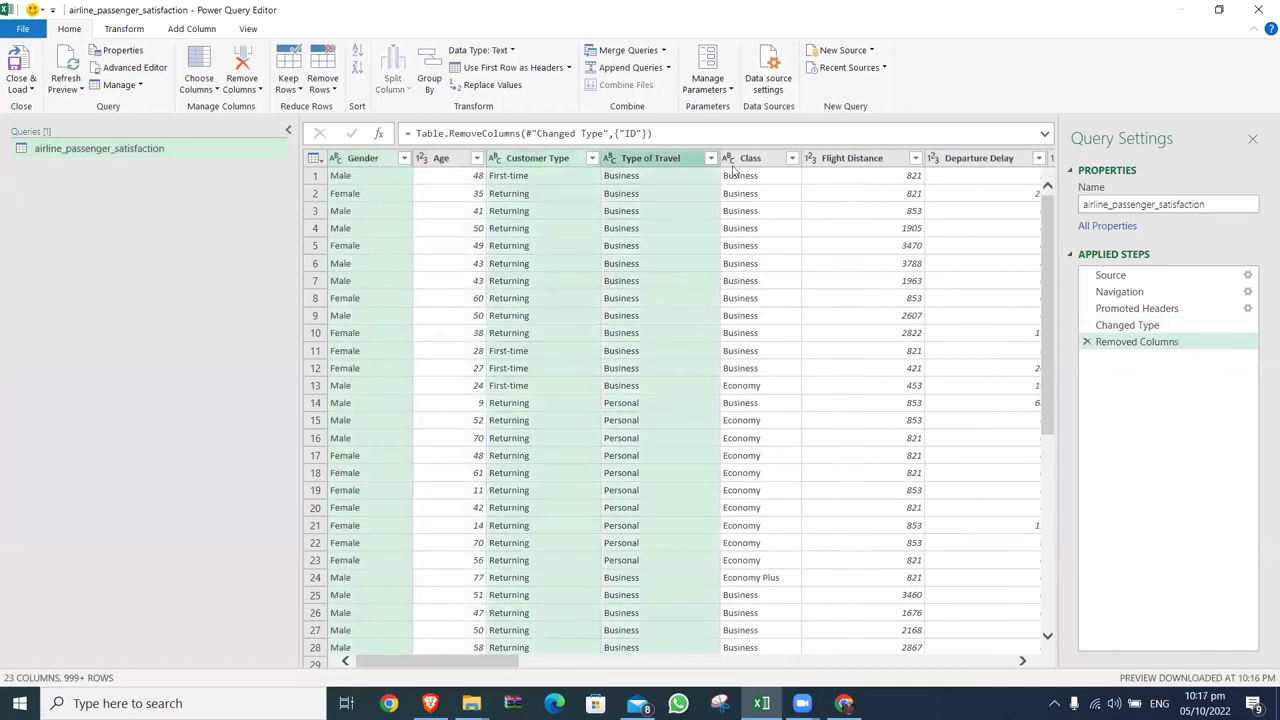
pyautogui.keyDown('ctrl'); pyautogui.click(748, 160); pyautogui.keyUp('ctrl')
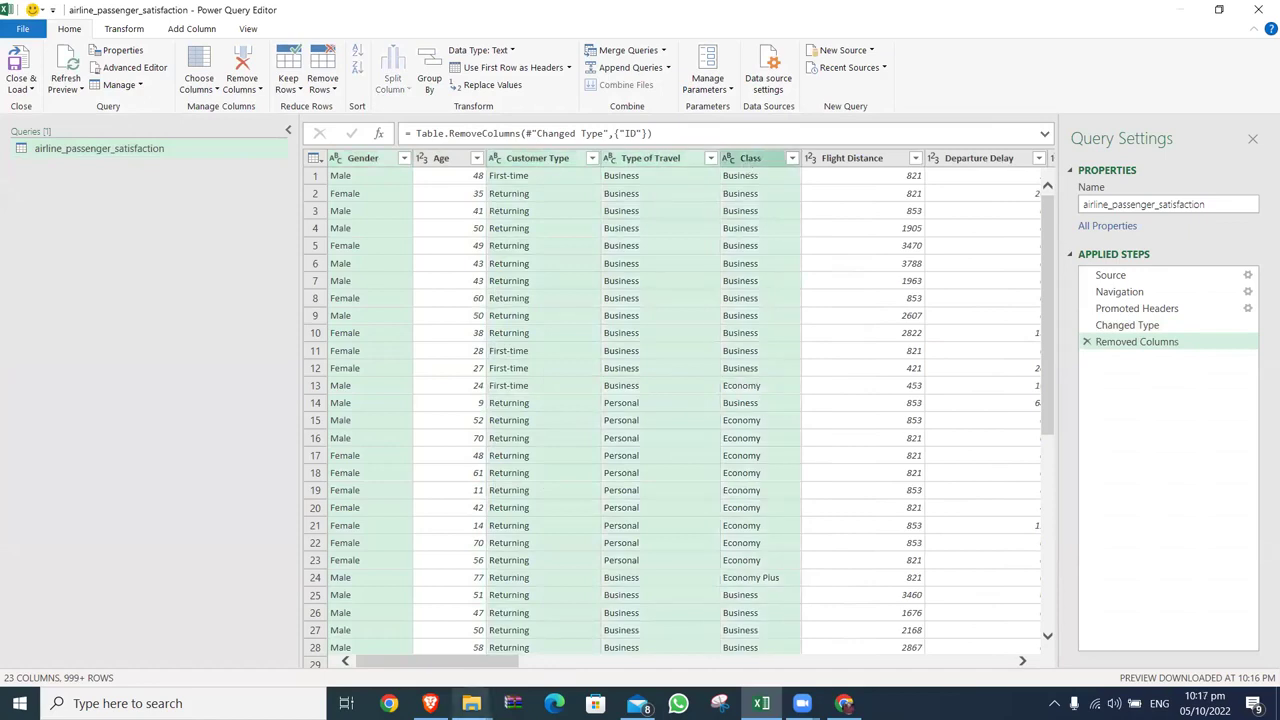
pyautogui.moveTo(492, 663)
pyautogui.mouseDown()
pyautogui.moveTo(831, 660)
pyautogui.moveTo(1063, 620)
pyautogui.moveTo(714, 600)
pyautogui.moveTo(485, 611)
pyautogui.mouseUp()
pyautogui.click(546, 210)
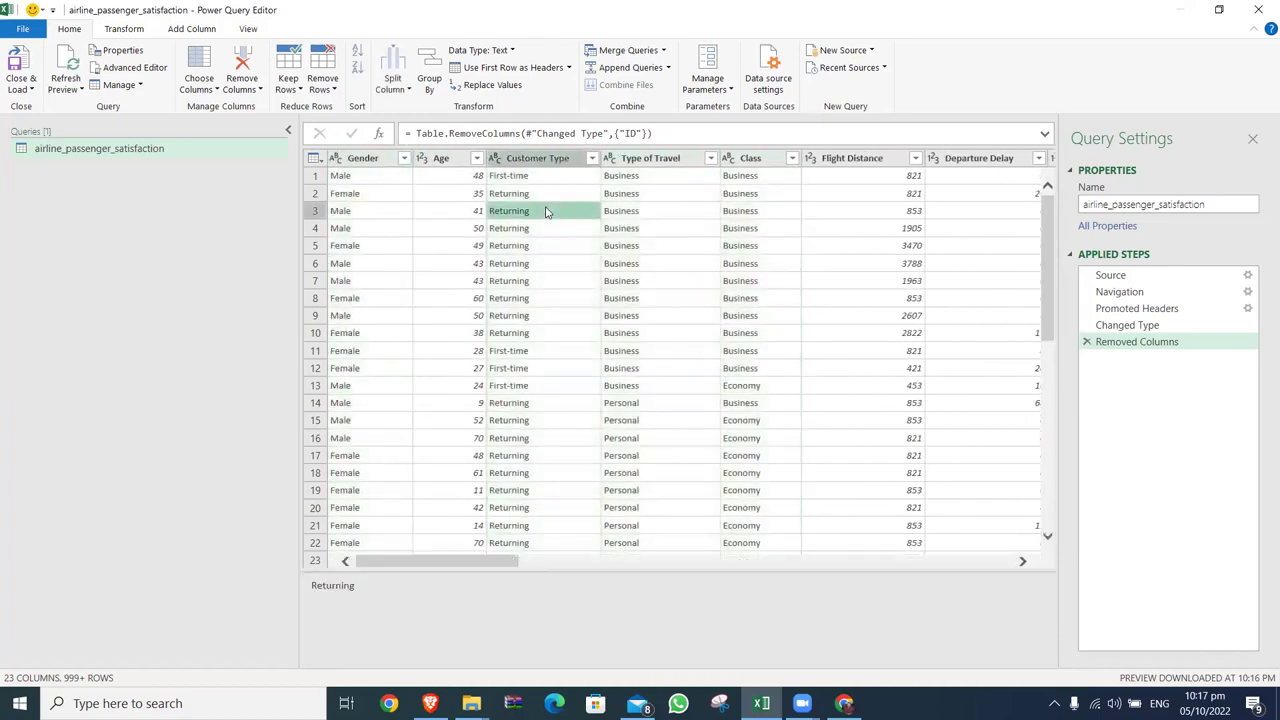
pyautogui.moveTo(510, 563); pyautogui.dragTo(578, 561)
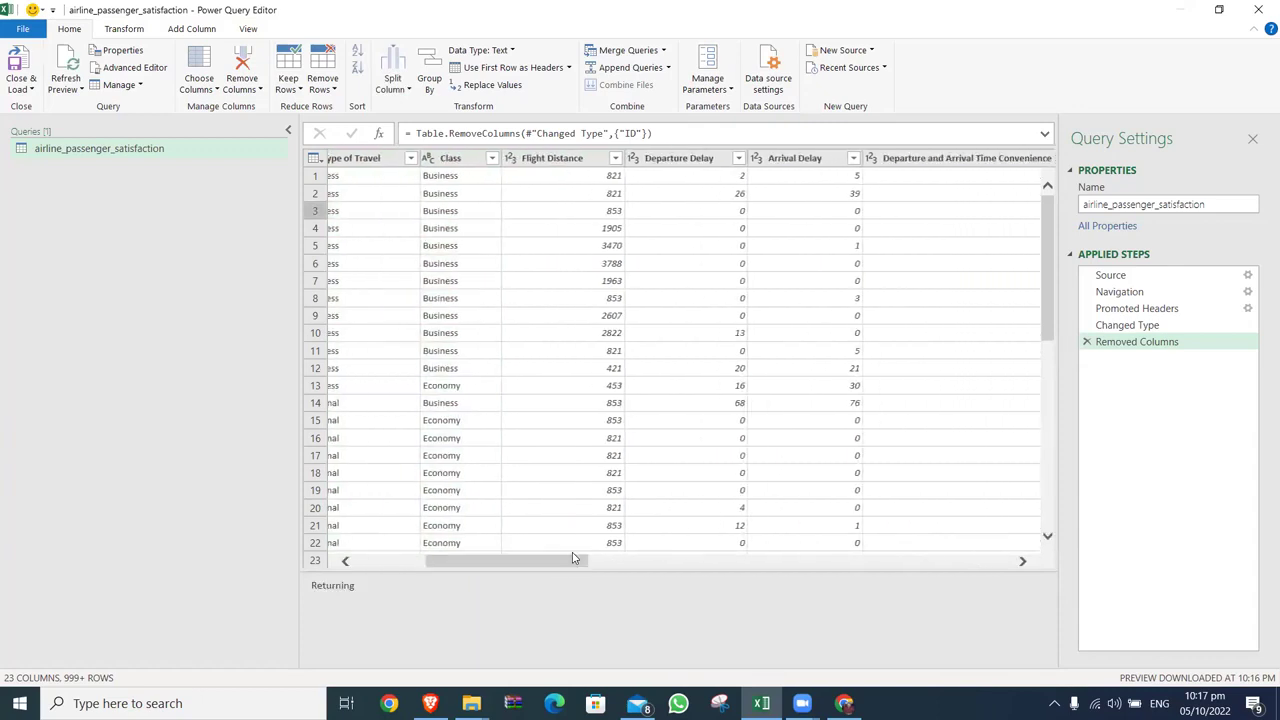
# Step: Remove Flight Distance, both delay columns and Time Convenience, then discard that removal
pyautogui.click(592, 162)
pyautogui.keyDown('ctrl'); pyautogui.click(688, 162); pyautogui.keyUp('ctrl')
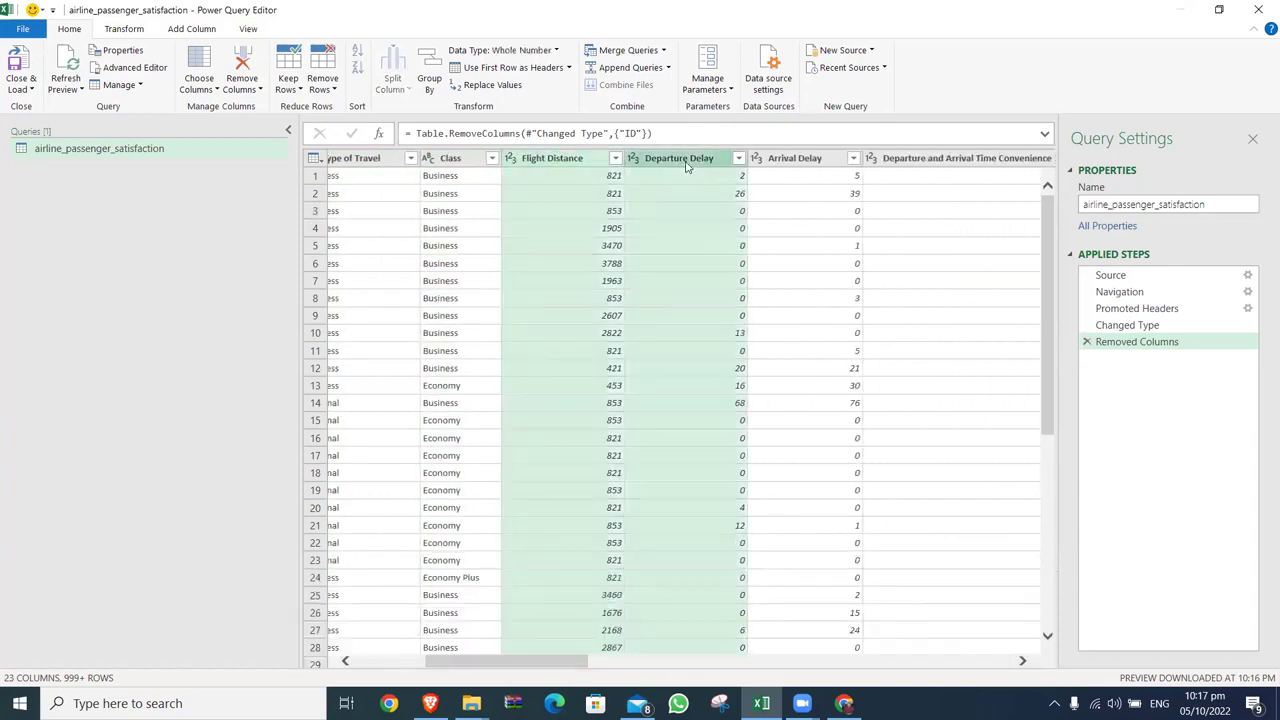
pyautogui.keyDown('ctrl'); pyautogui.click(805, 160); pyautogui.keyUp('ctrl')
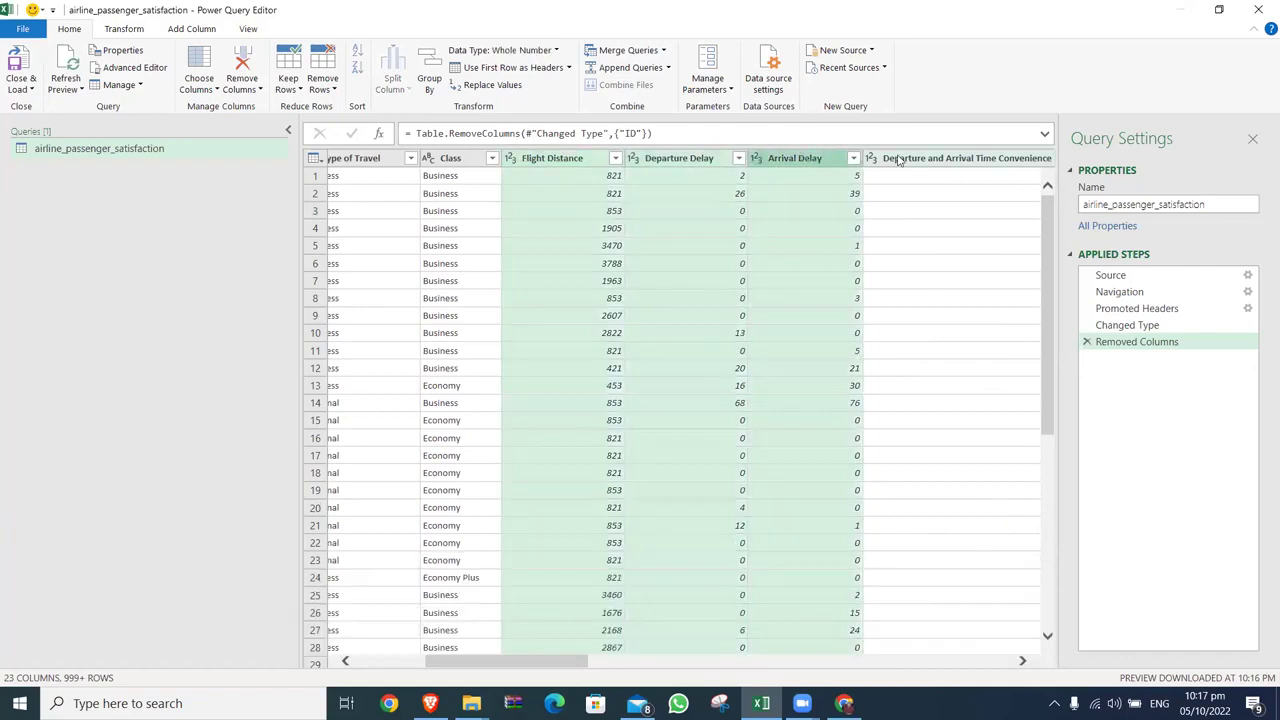
pyautogui.click(899, 160)
pyautogui.rightClick(900, 160)
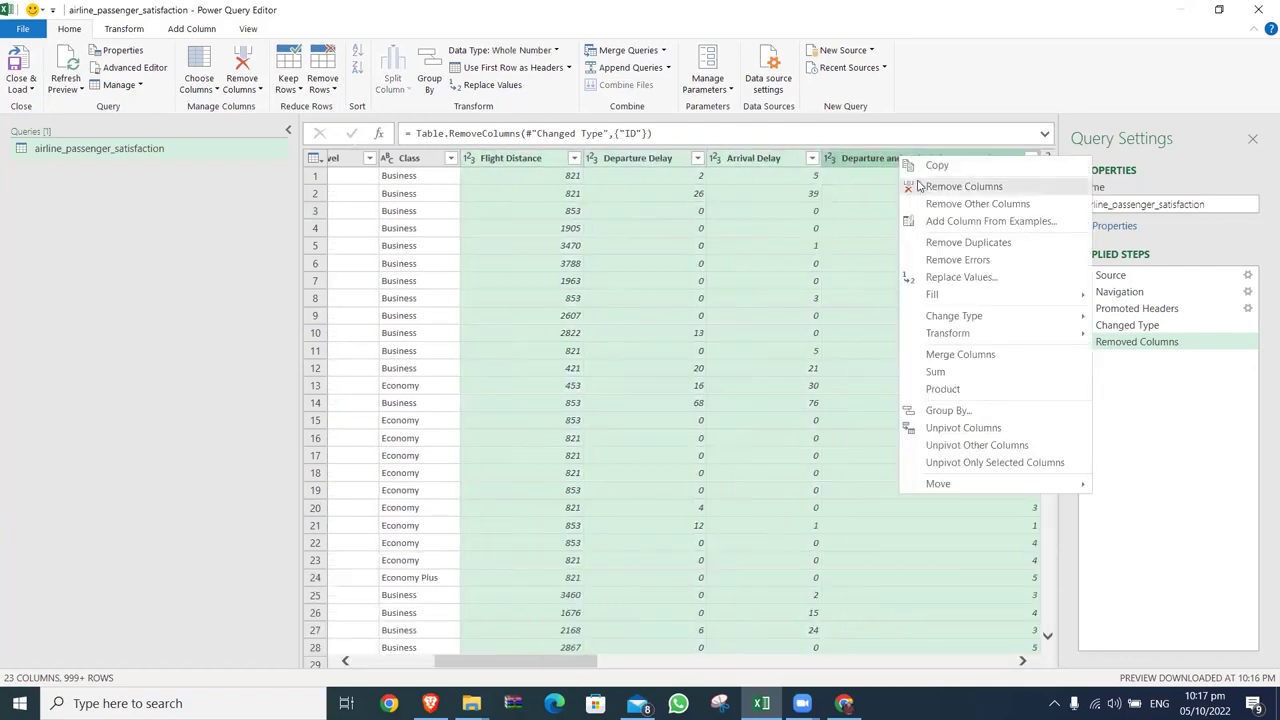
pyautogui.click(963, 187)
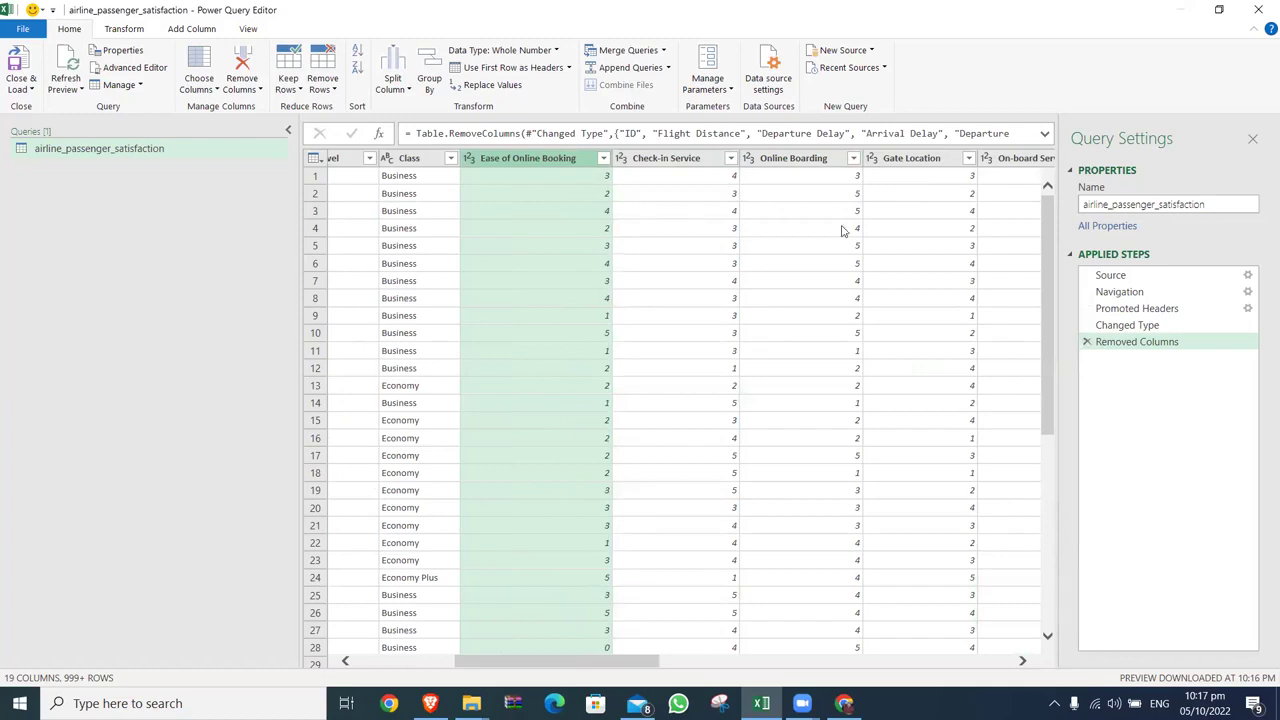
pyautogui.click(1087, 341)
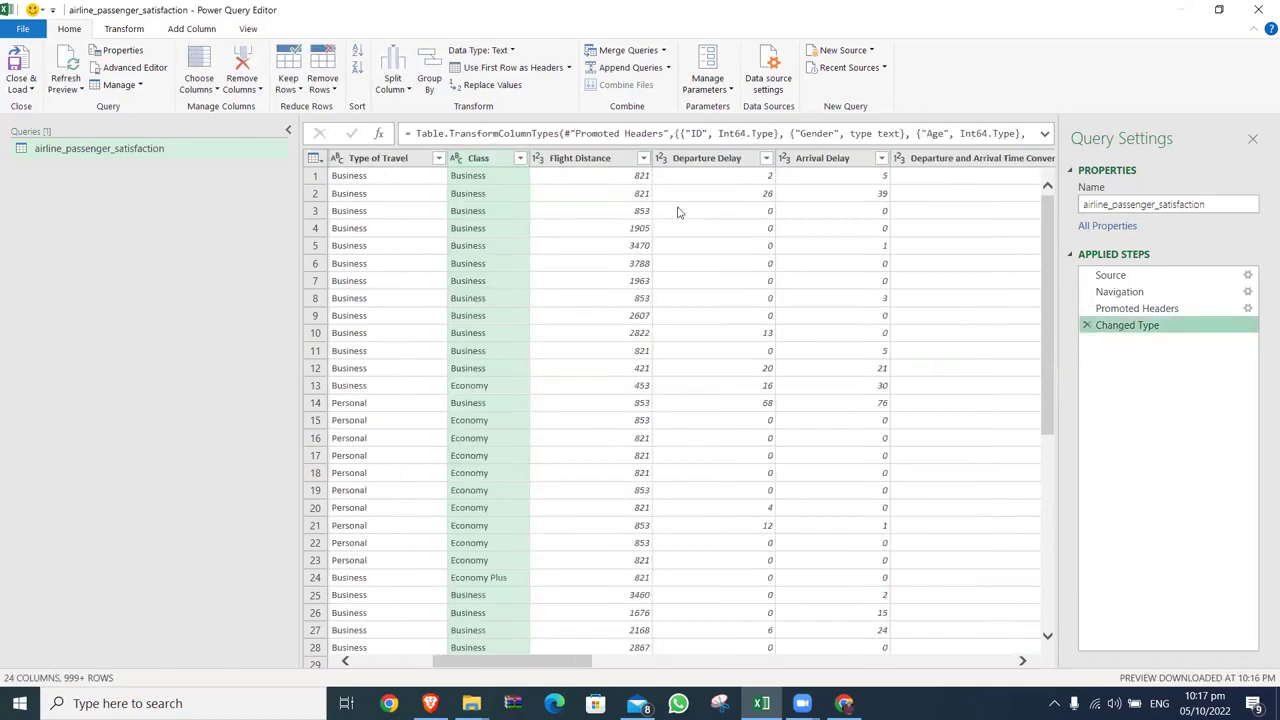
# Step: Remove only the Flight Distance, Departure Delay and Arrival Delay columns
pyautogui.click(633, 162)
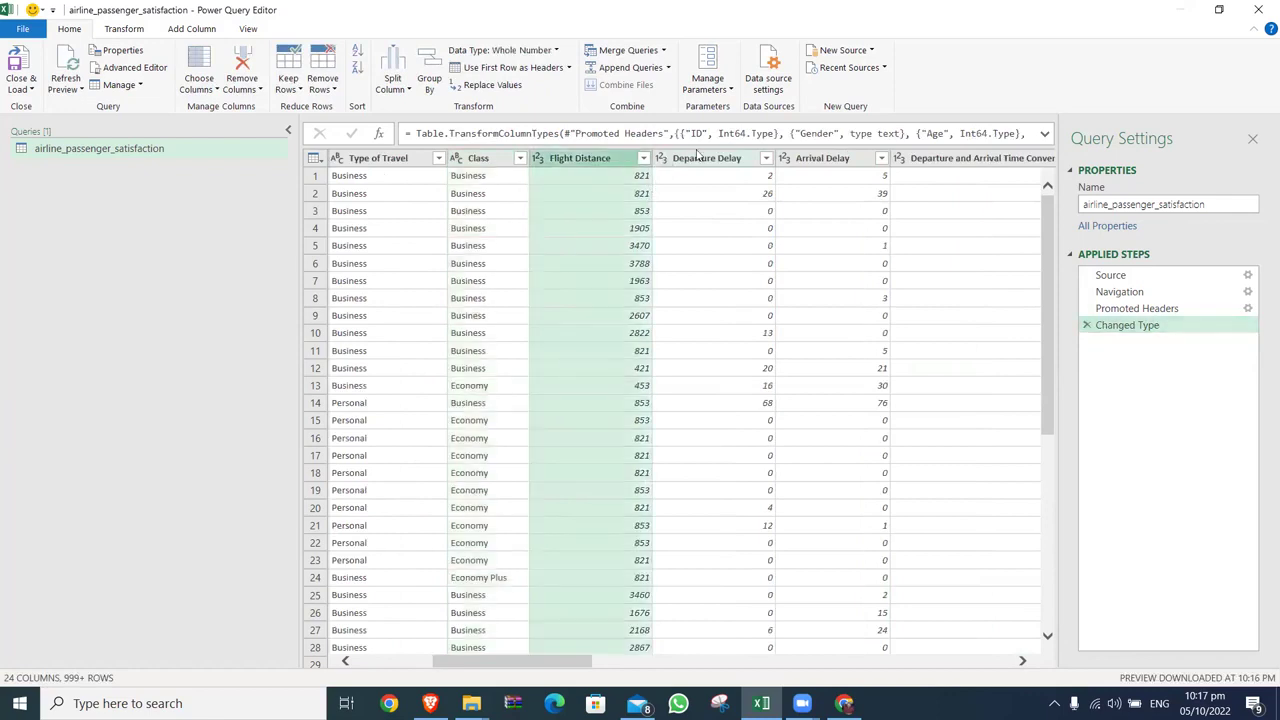
pyautogui.keyDown('ctrl'); pyautogui.click(746, 158); pyautogui.keyUp('ctrl')
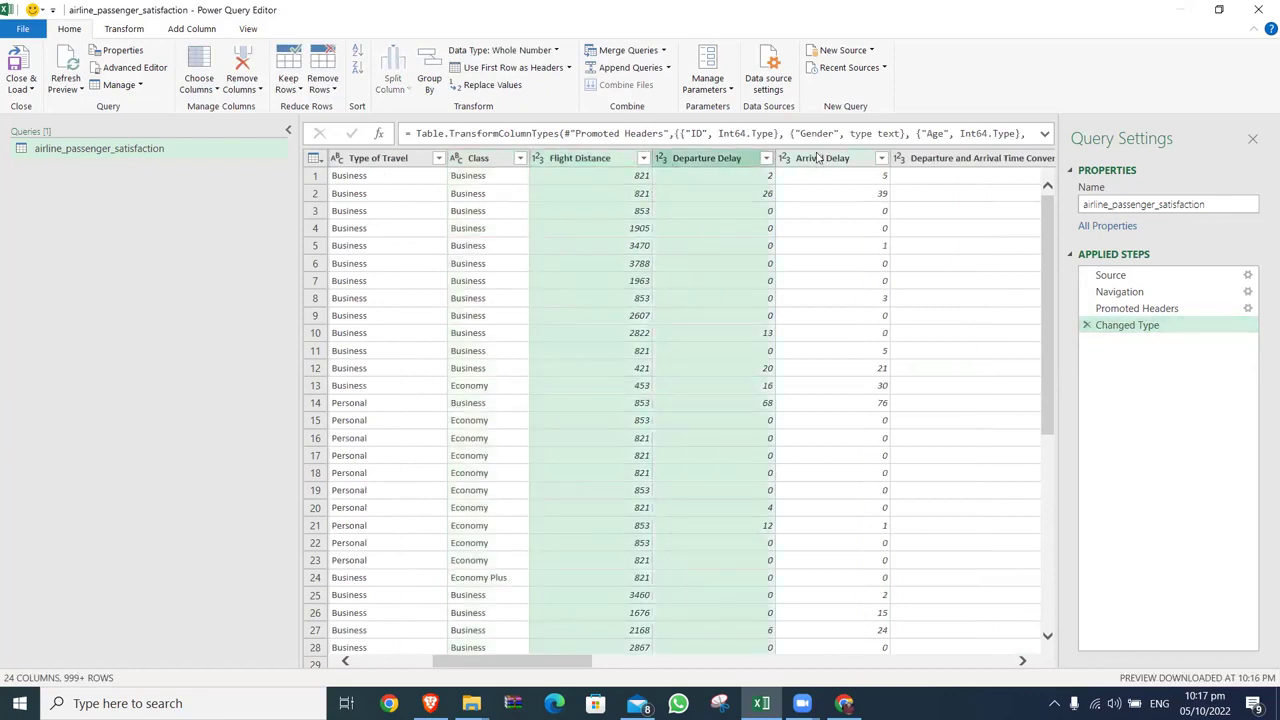
pyautogui.keyDown('ctrl'); pyautogui.click(817, 158); pyautogui.keyUp('ctrl')
pyautogui.rightClick(817, 158)
pyautogui.click(855, 181)
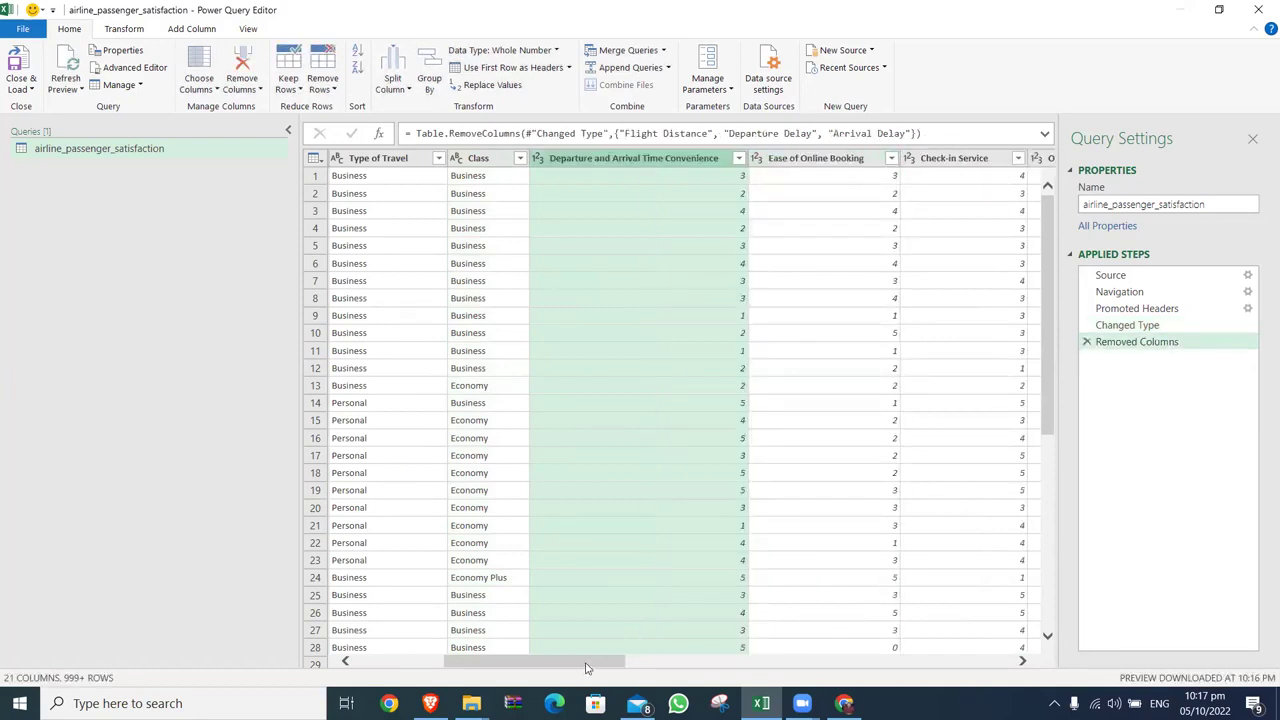
pyautogui.moveTo(587, 668); pyautogui.dragTo(971, 630)
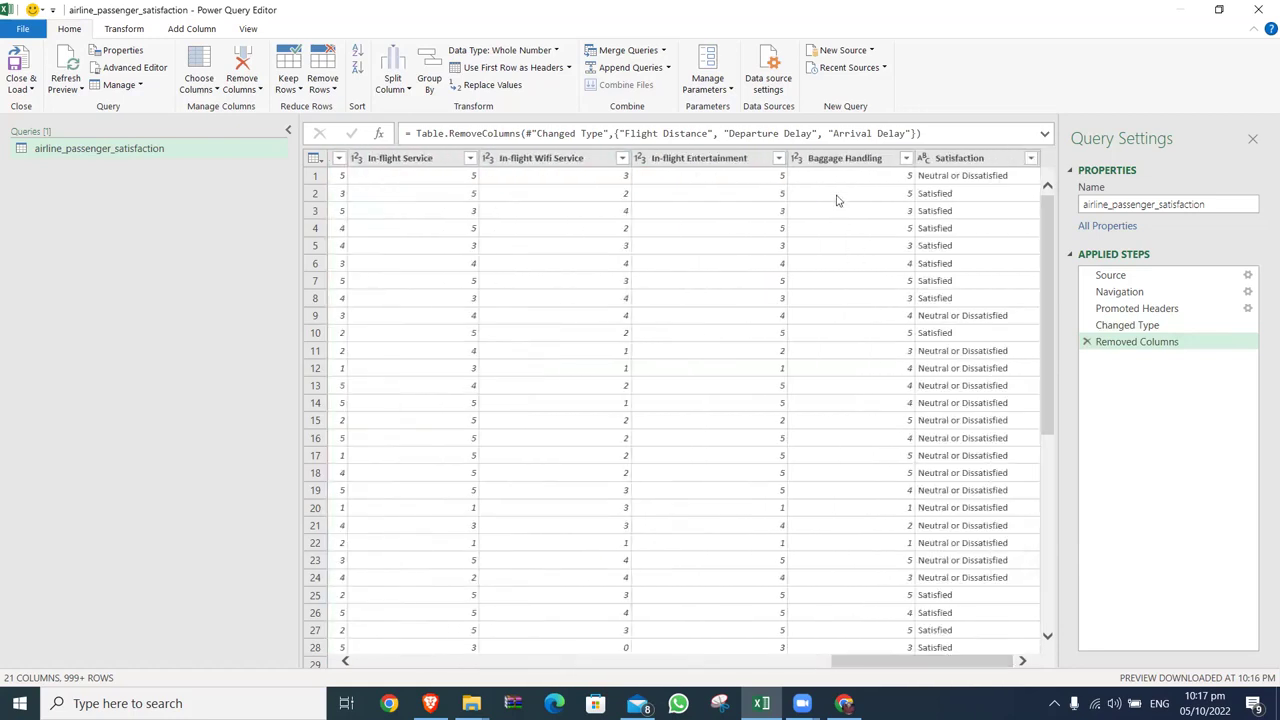
# Step: Unpivot only the rating columns through Baggage Handling, then inspect the resulting Attribute and Value columns
pyautogui.keyDown('shift'); pyautogui.click(845, 160); pyautogui.keyUp('shift')
pyautogui.rightClick(845, 160)
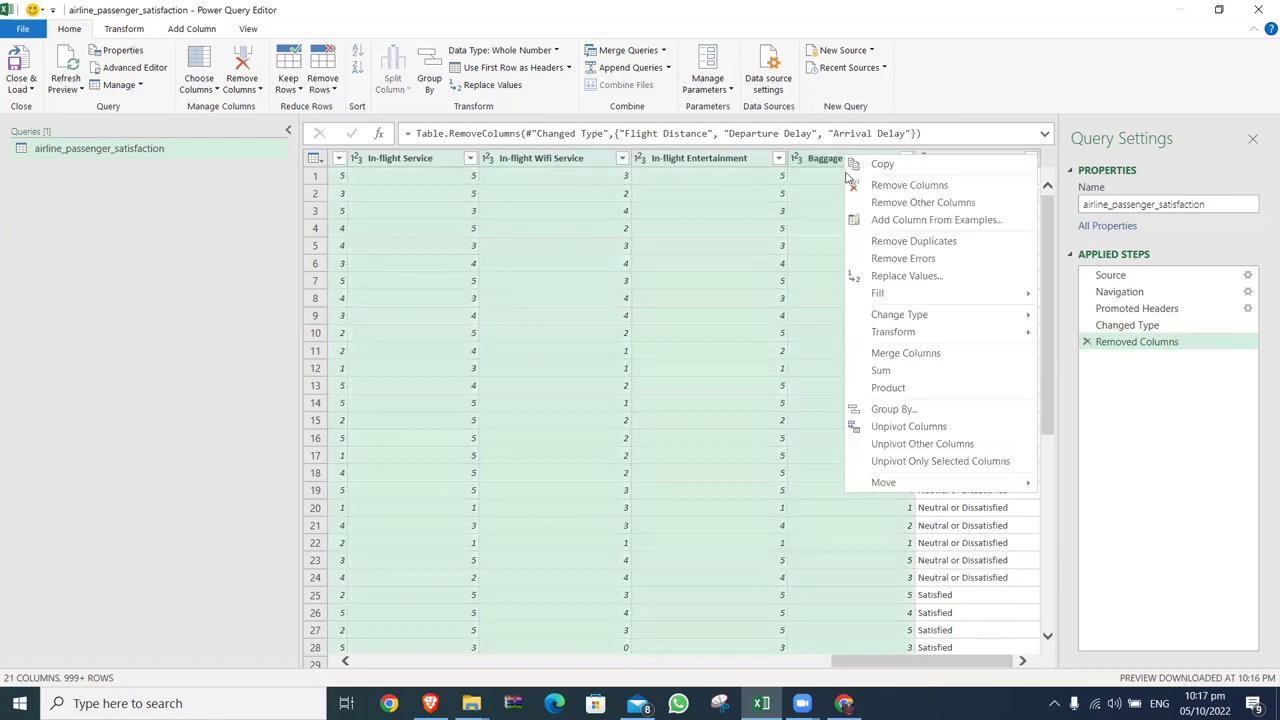
pyautogui.click(918, 461)
pyautogui.moveTo(895, 665); pyautogui.dragTo(909, 665)
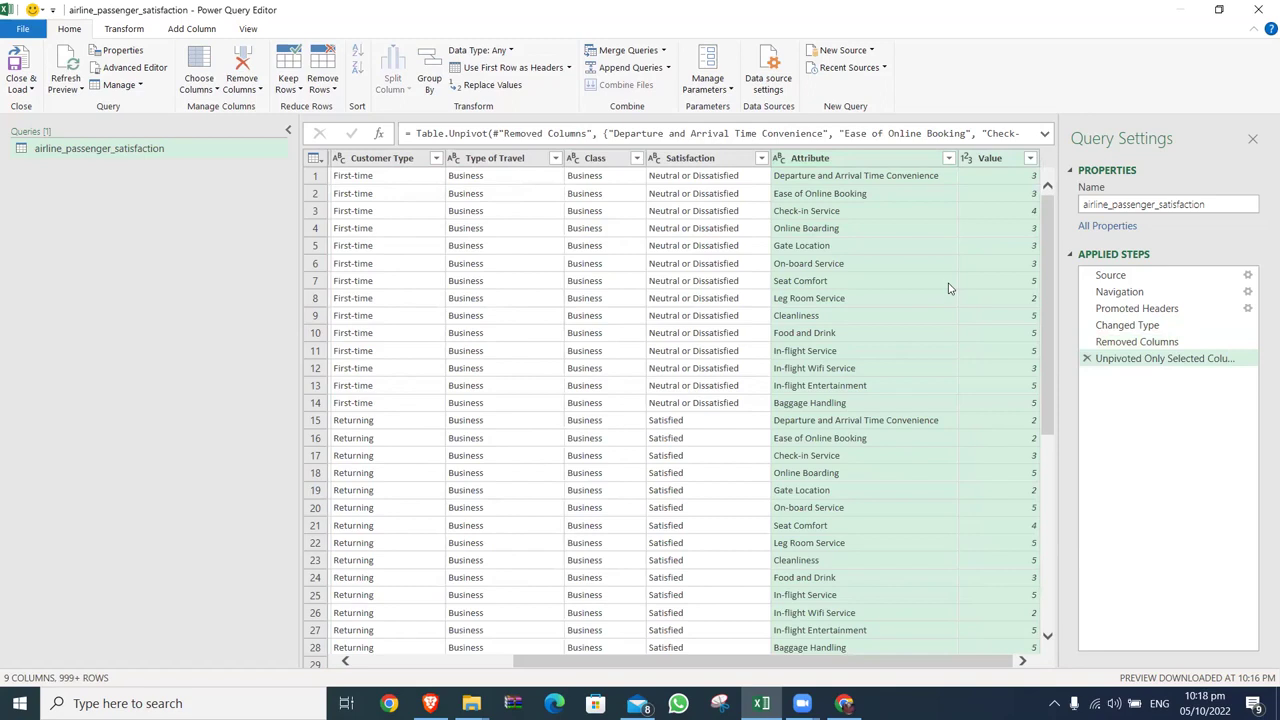
pyautogui.click(1017, 160)
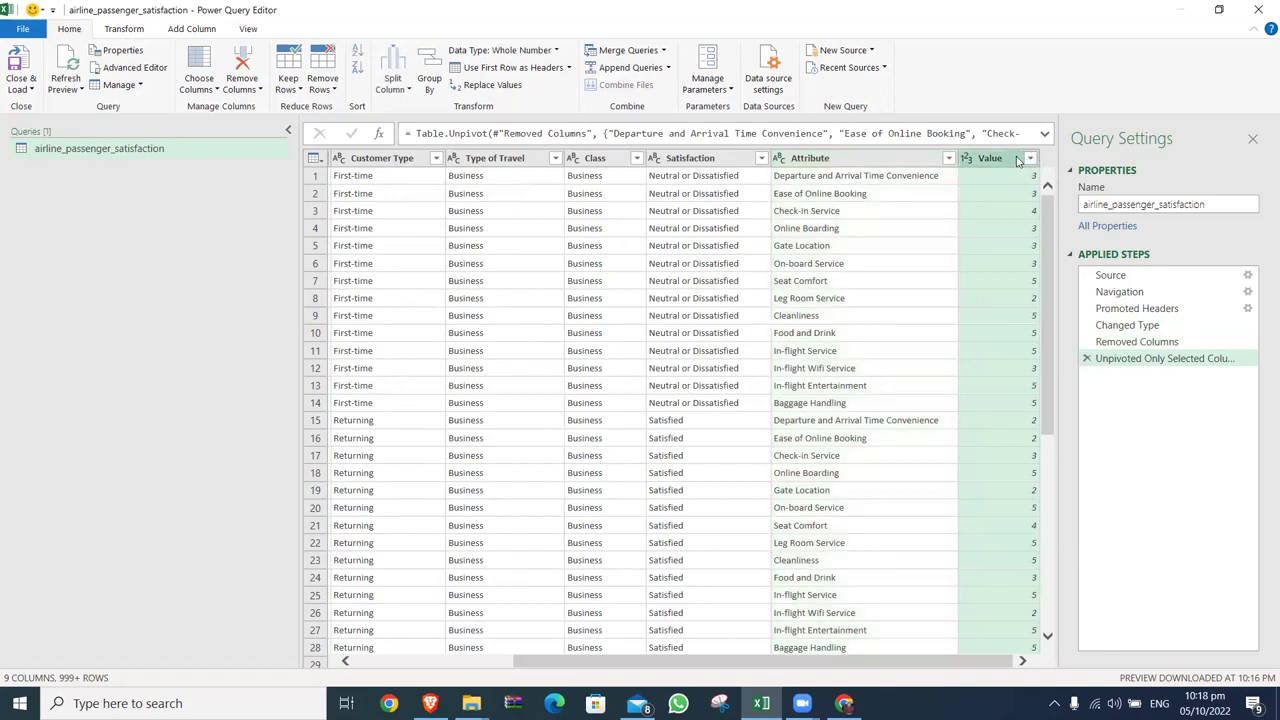
pyautogui.click(827, 160)
pyautogui.press('Left')
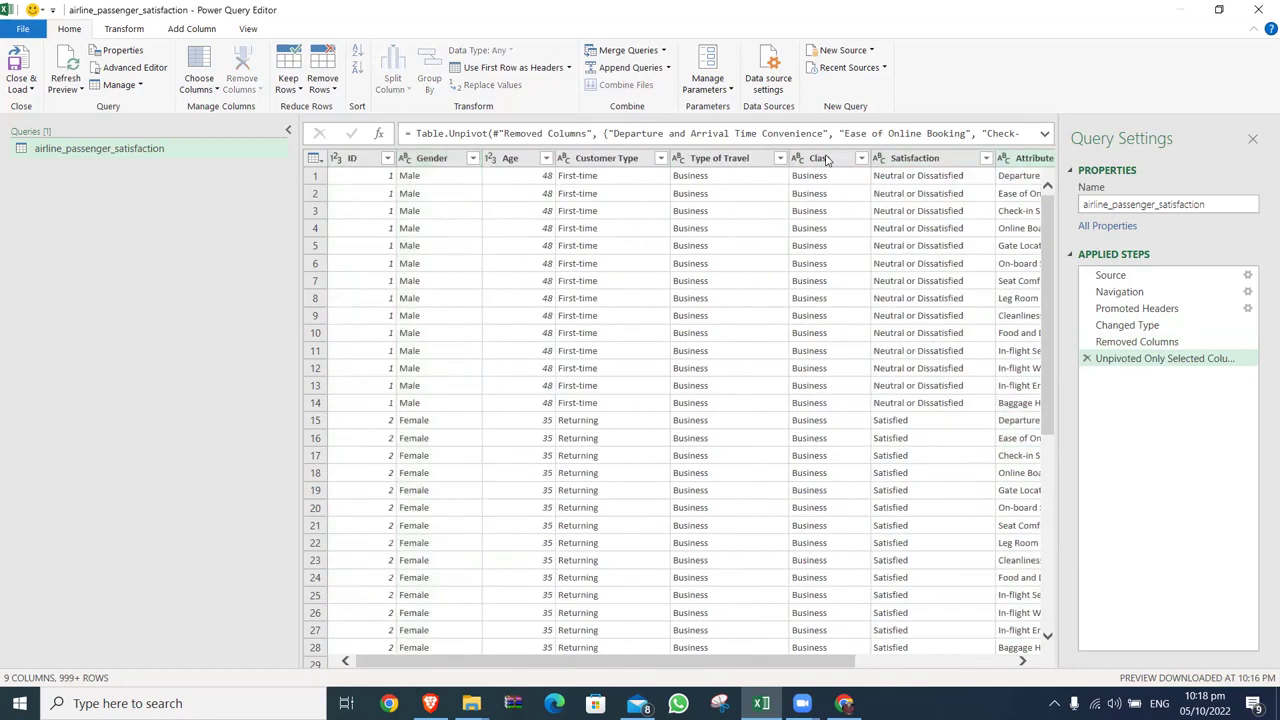
# Step: Delete the ID column so Gender becomes the first column
pyautogui.click(365, 167)
pyautogui.rightClick(365, 166)
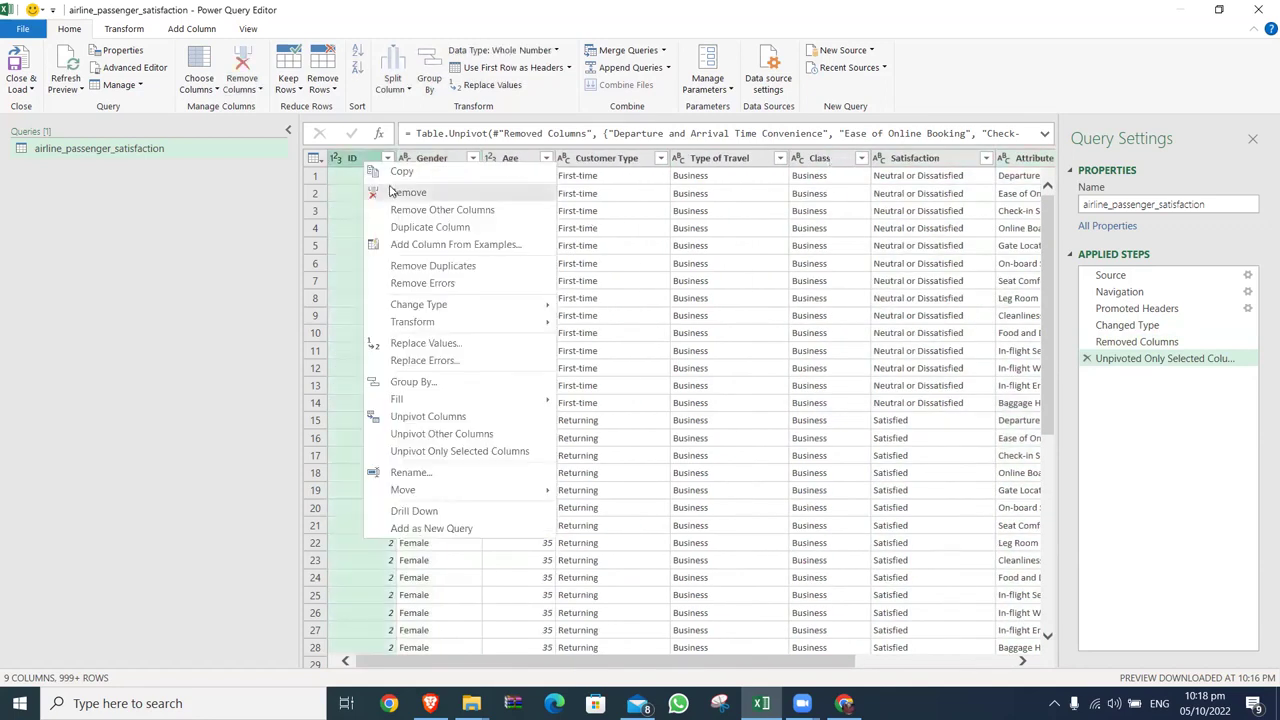
pyautogui.press('Escape')
pyautogui.press('Delete')
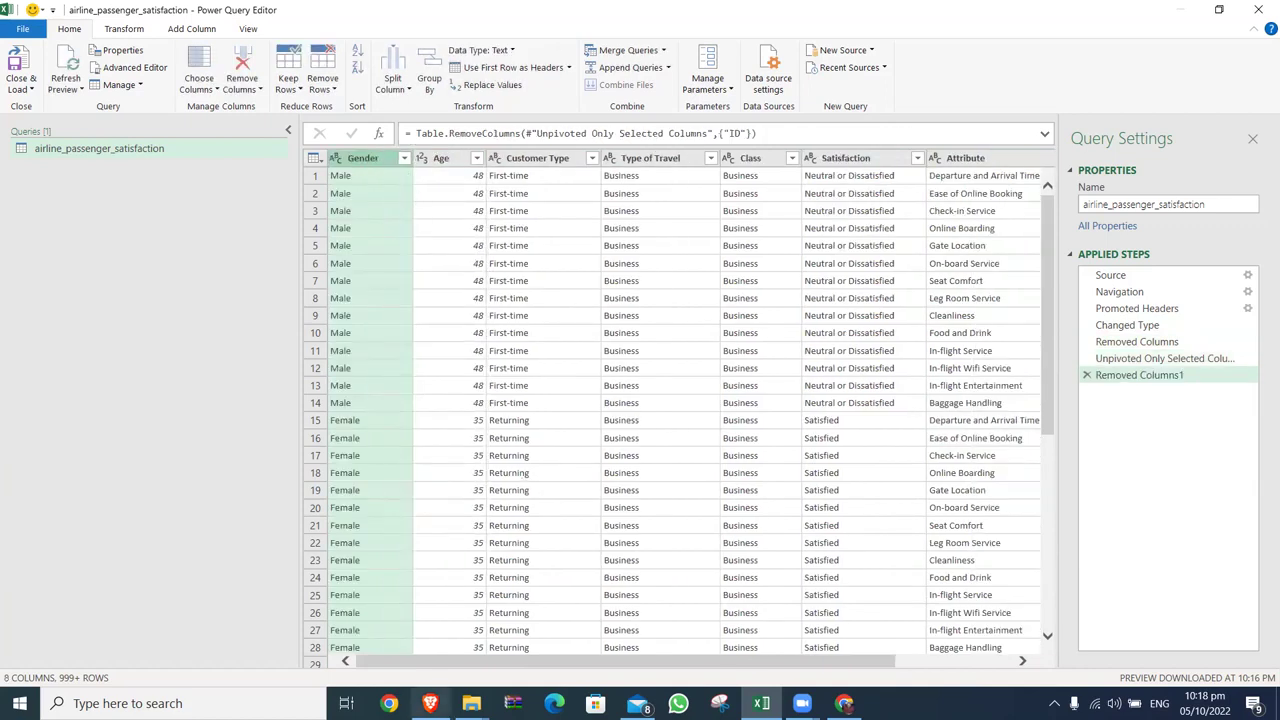
pyautogui.click(802, 703)
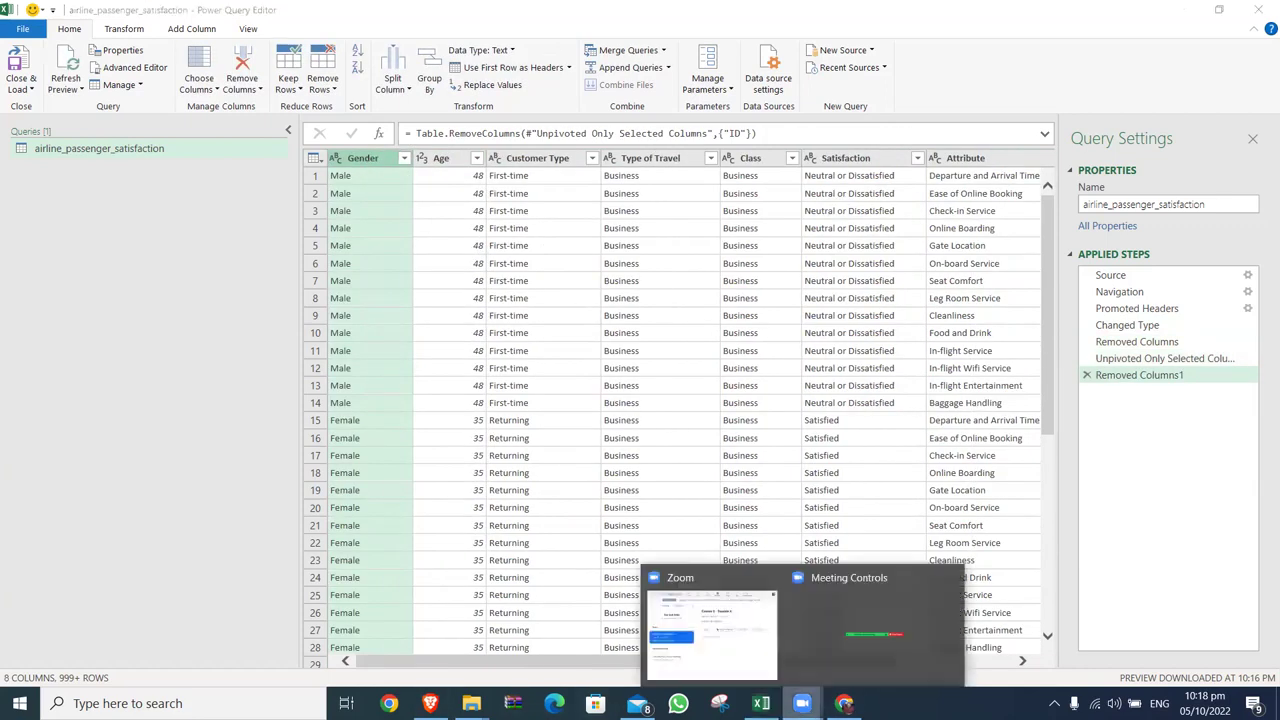
pyautogui.click(671, 371)
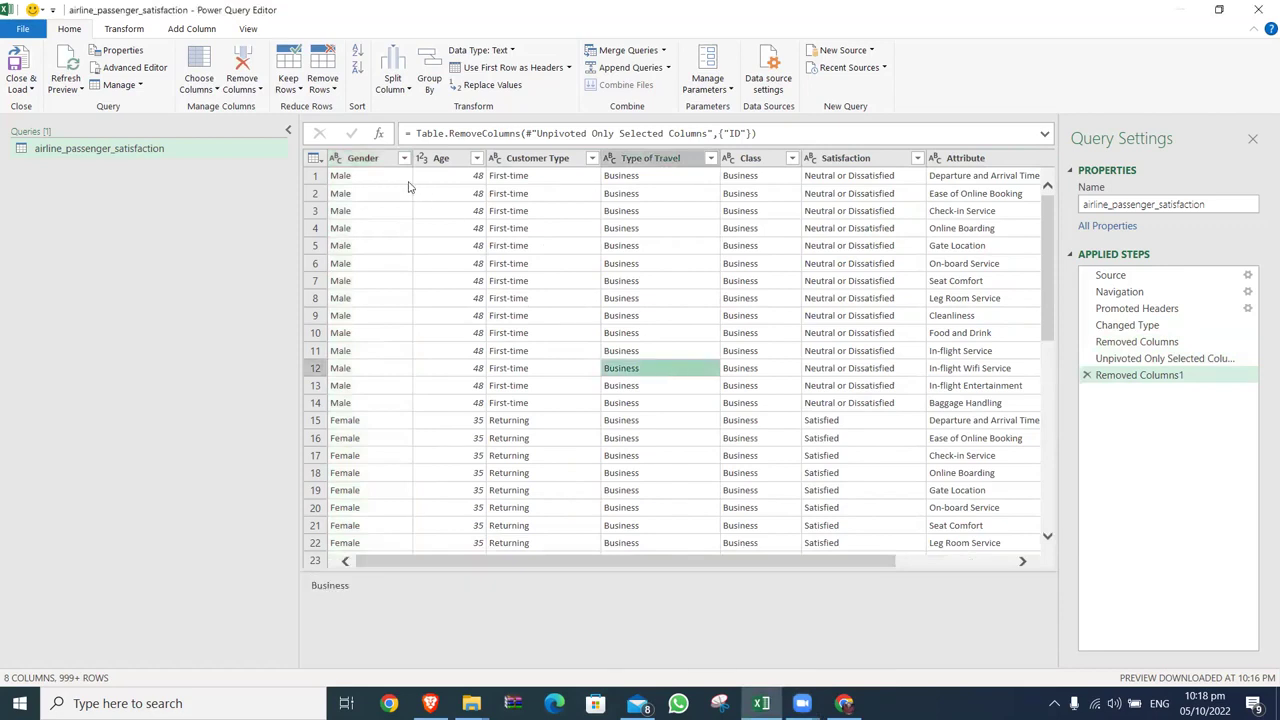
# Step: Select the columns from Gender through Attribute
pyautogui.click(382, 160)
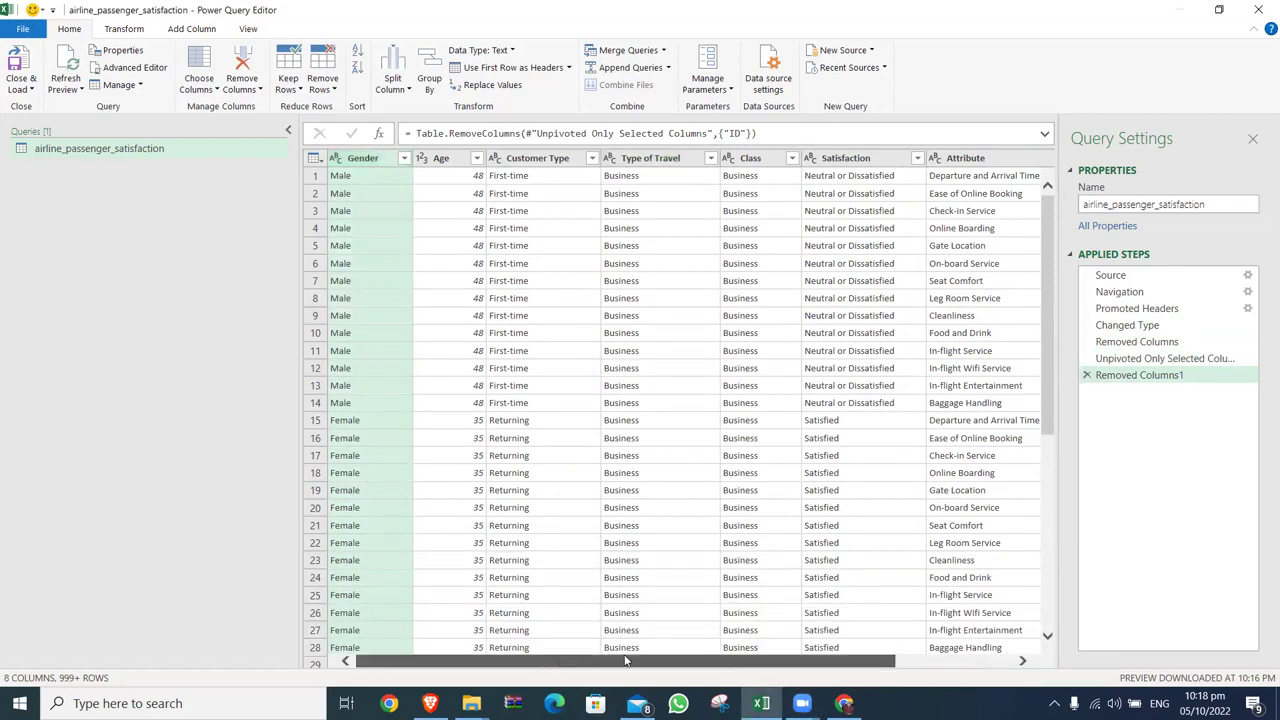
pyautogui.moveTo(626, 660); pyautogui.dragTo(815, 680)
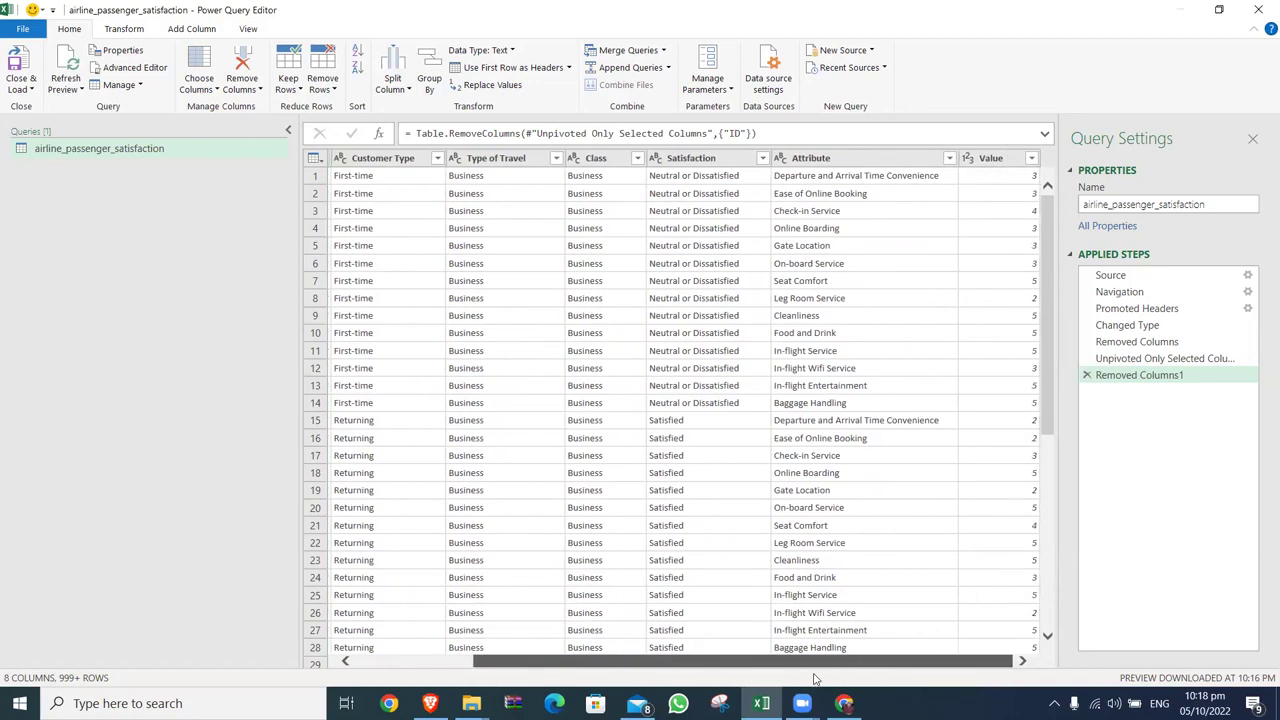
pyautogui.keyDown('shift'); pyautogui.click(829, 160); pyautogui.keyUp('shift')
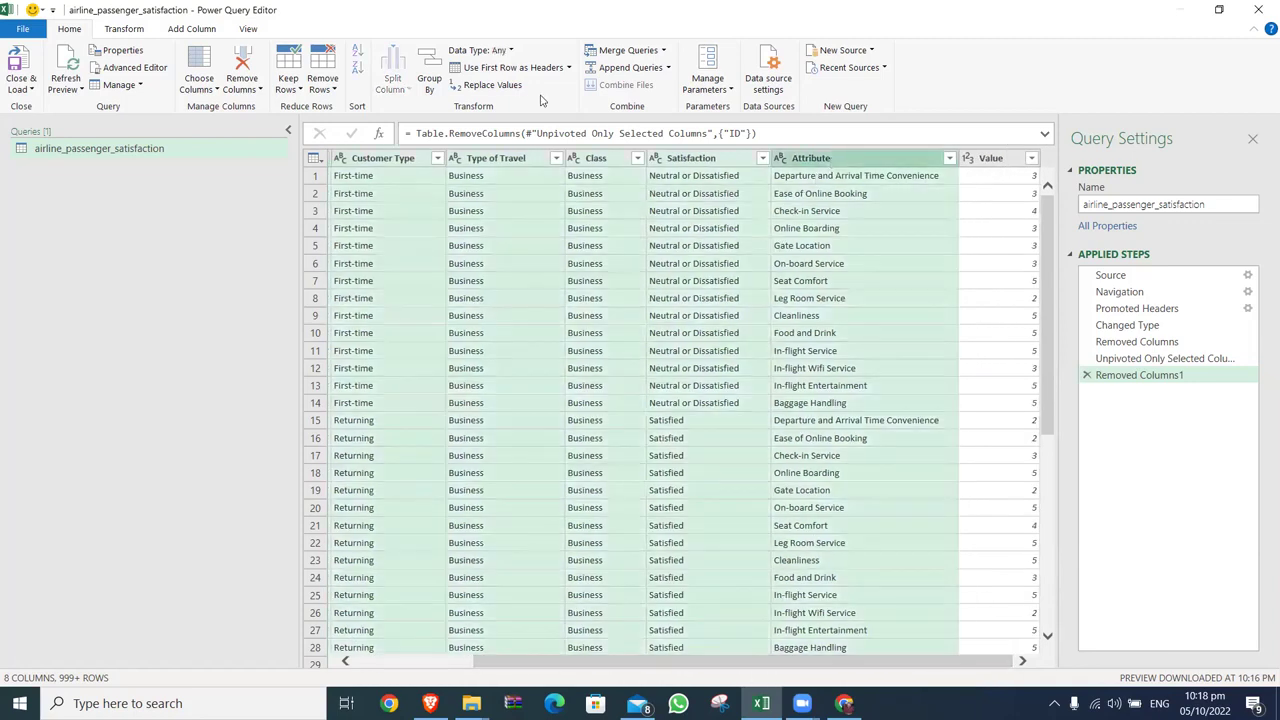
# Step: Add the Value column to the selection and group the rows with a row count
pyautogui.click(124, 28)
pyautogui.click(33, 87)
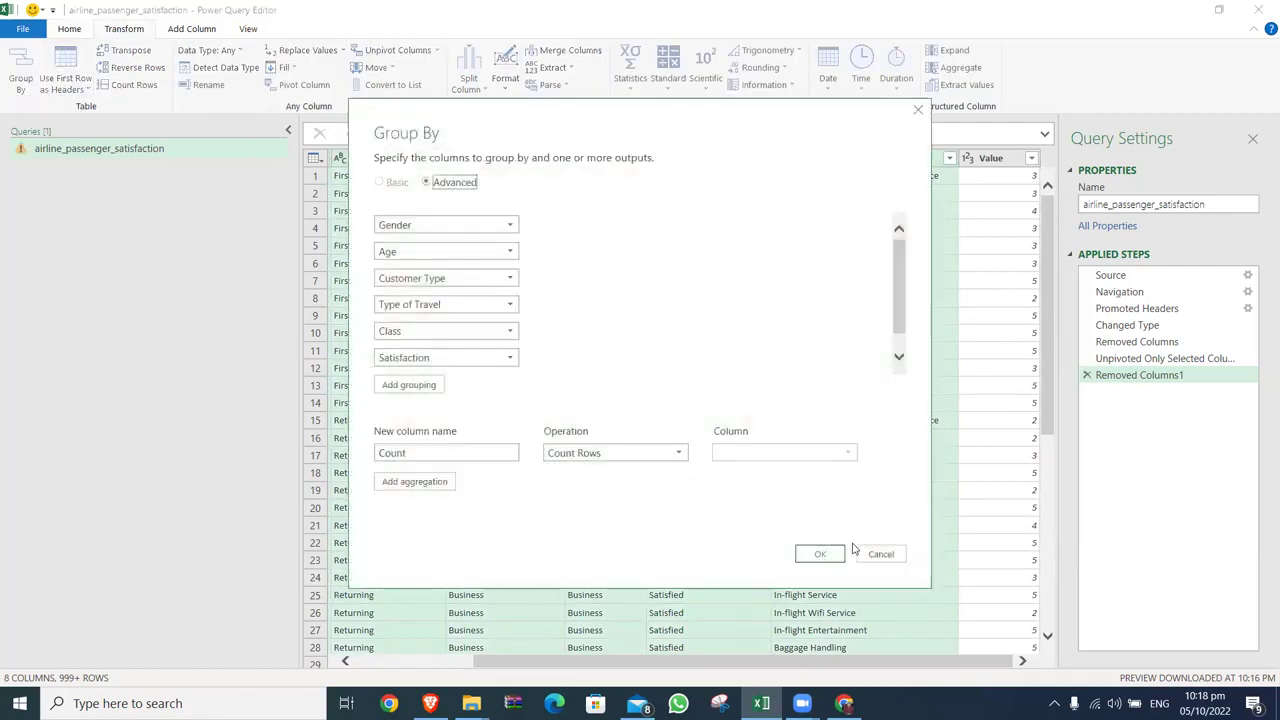
pyautogui.click(862, 553)
pyautogui.keyDown('ctrl'); pyautogui.click(988, 158); pyautogui.keyUp('ctrl')
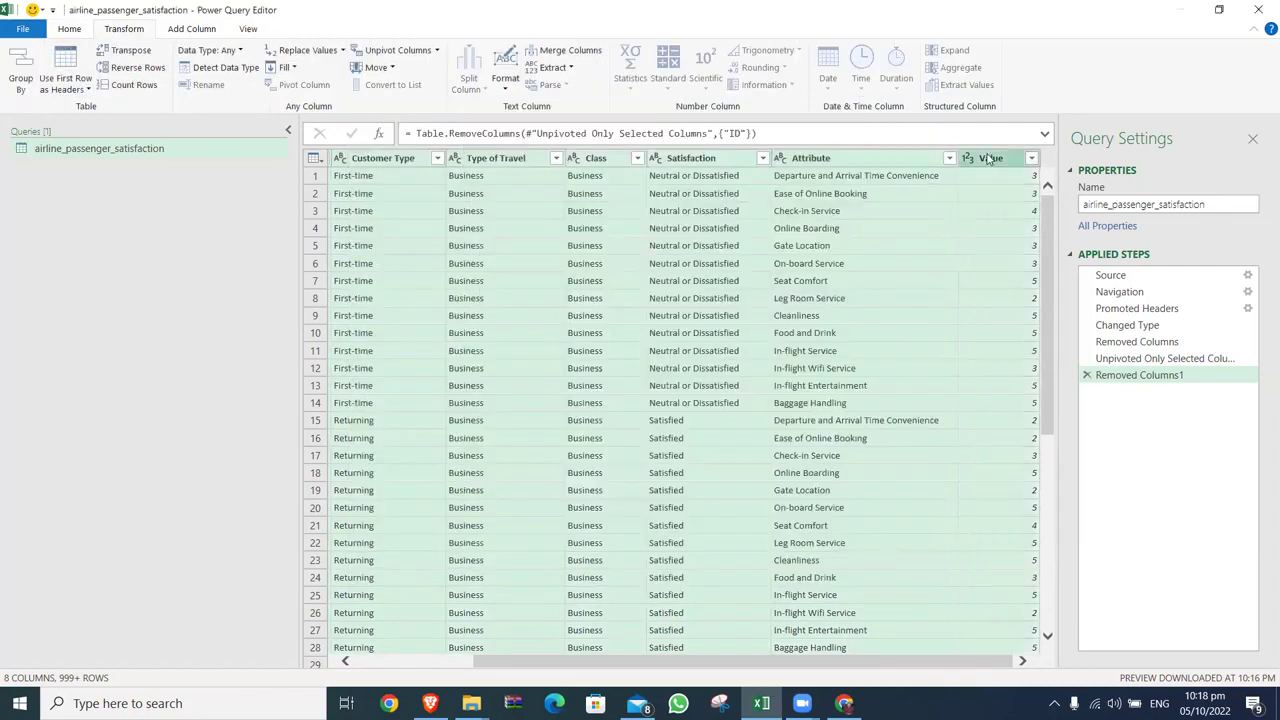
pyautogui.click(21, 72)
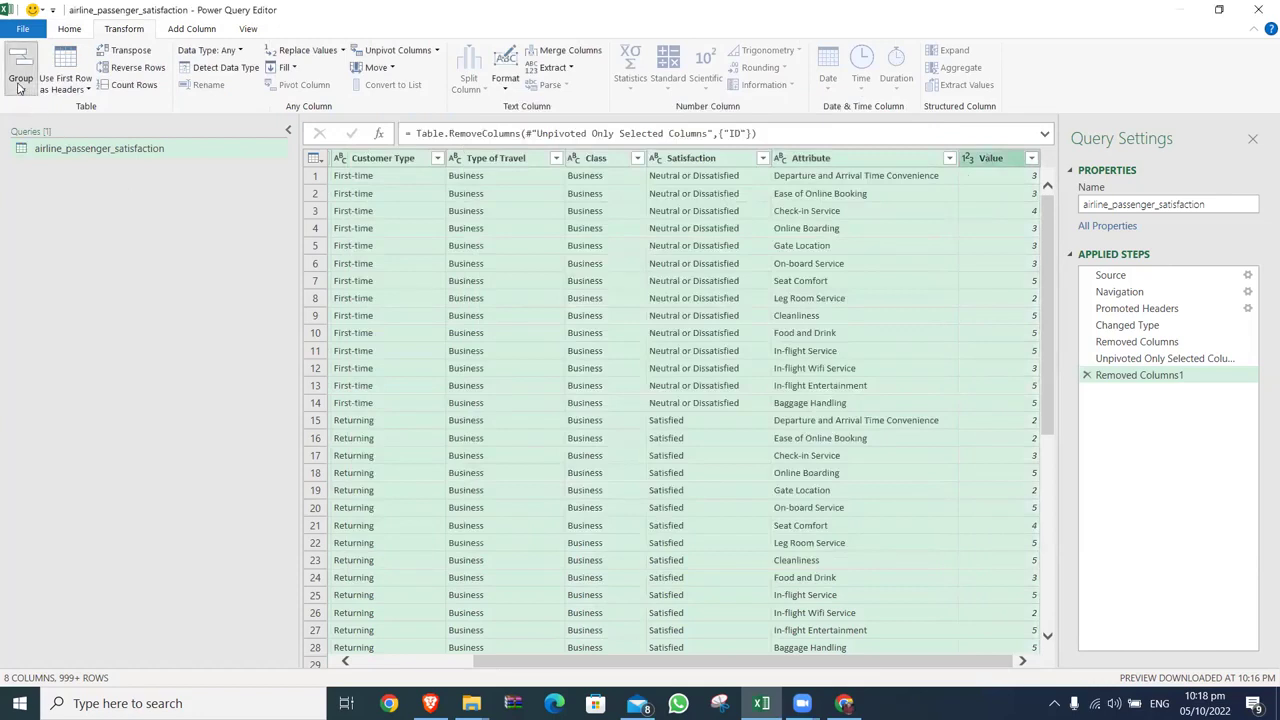
pyautogui.click(809, 553)
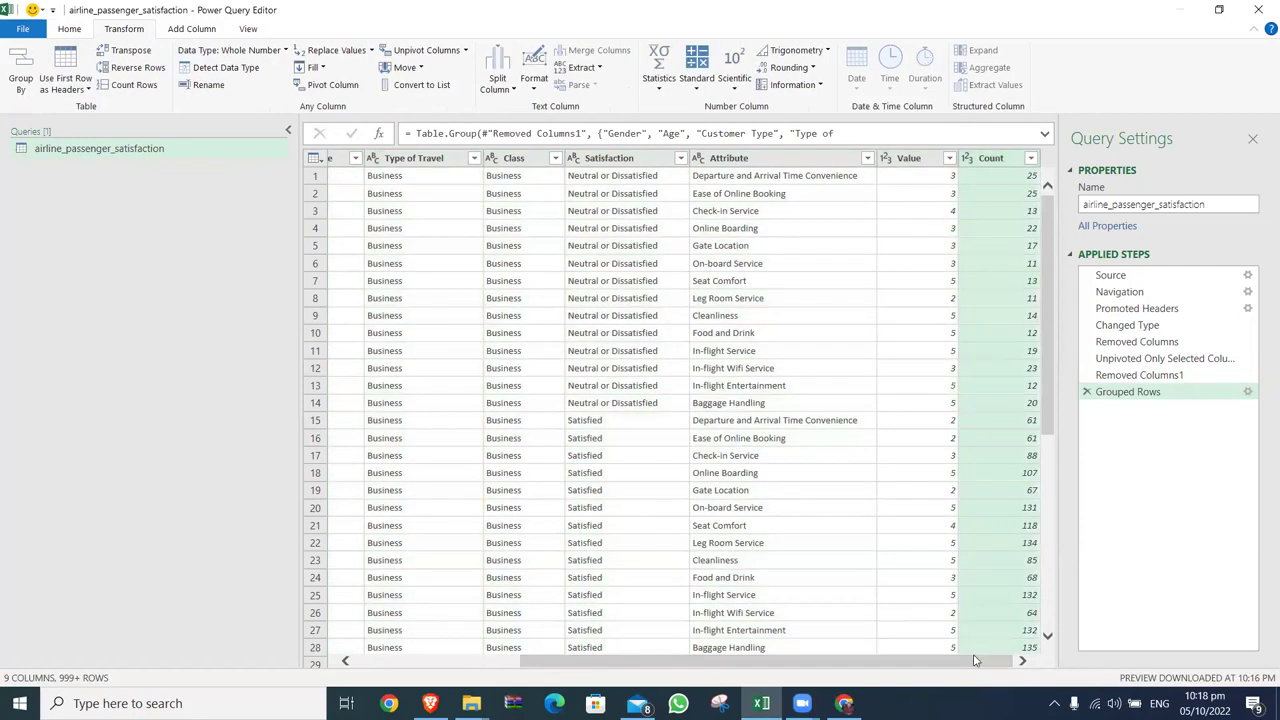
# Step: Sort the Count column descending so the top count is 370
pyautogui.click(1030, 160)
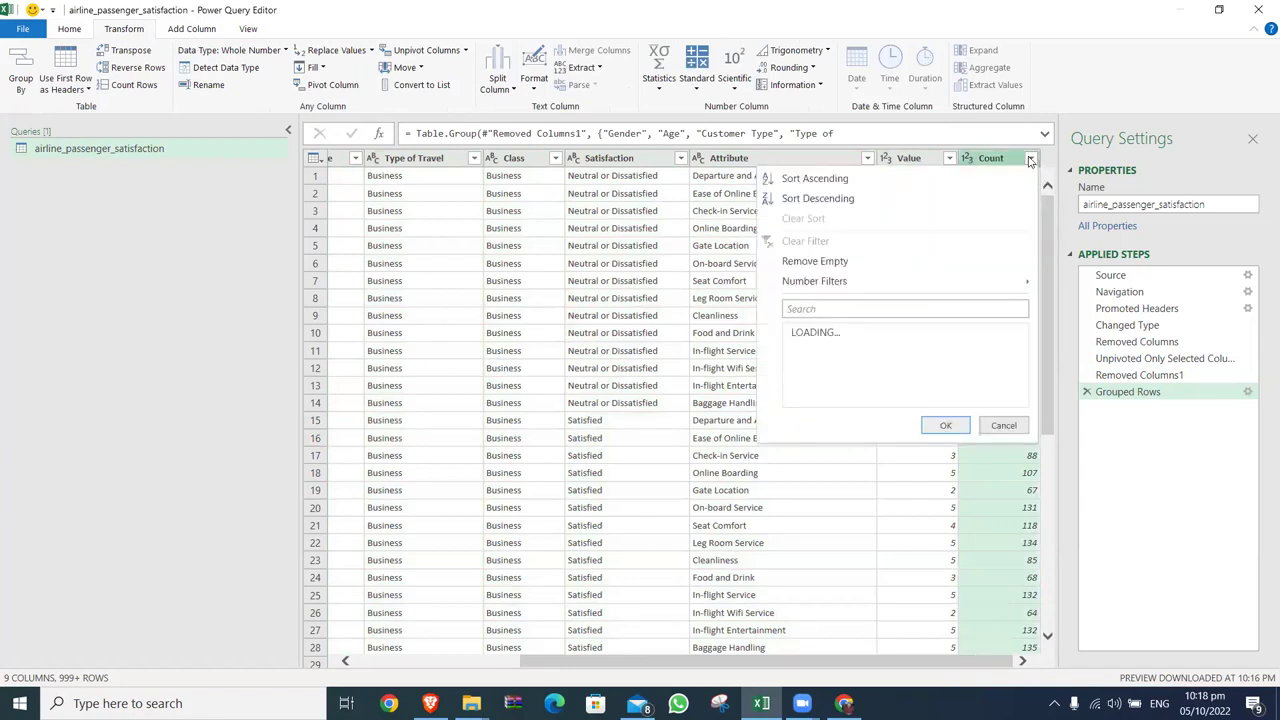
pyautogui.click(893, 198)
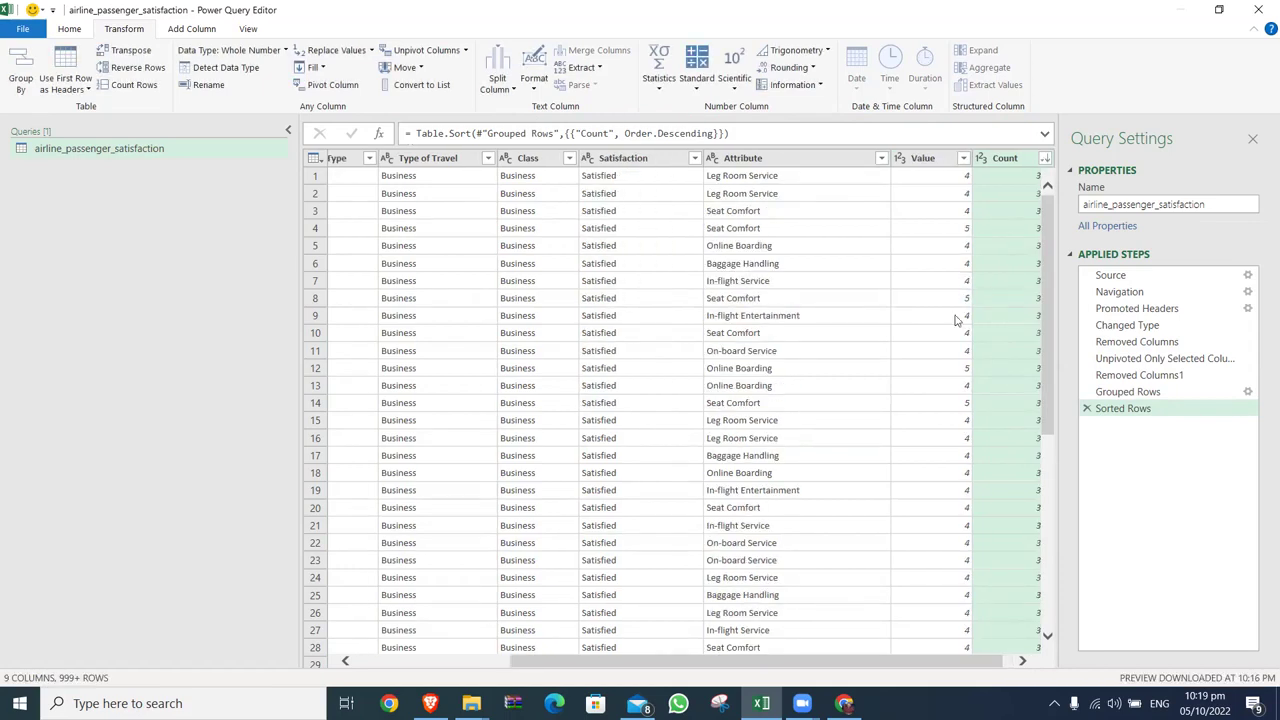
pyautogui.moveTo(936, 668); pyautogui.dragTo(950, 668)
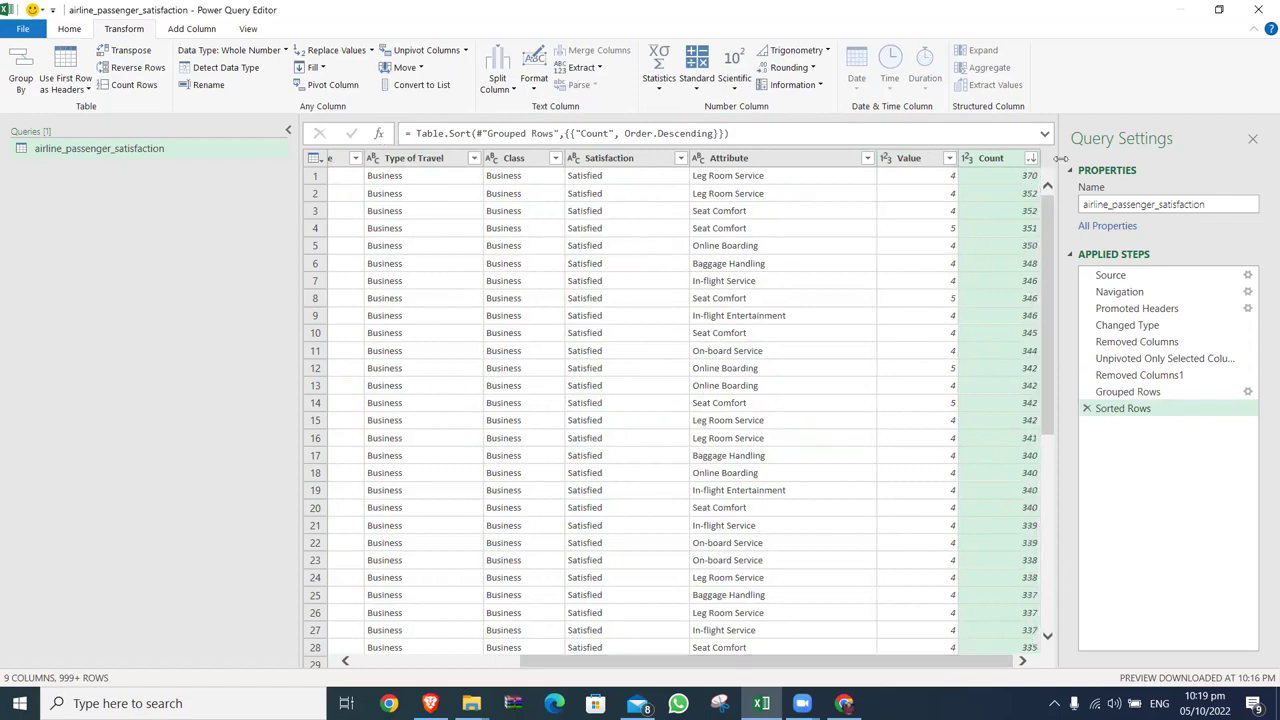
pyautogui.moveTo(1048, 205); pyautogui.dragTo(1048, 505)
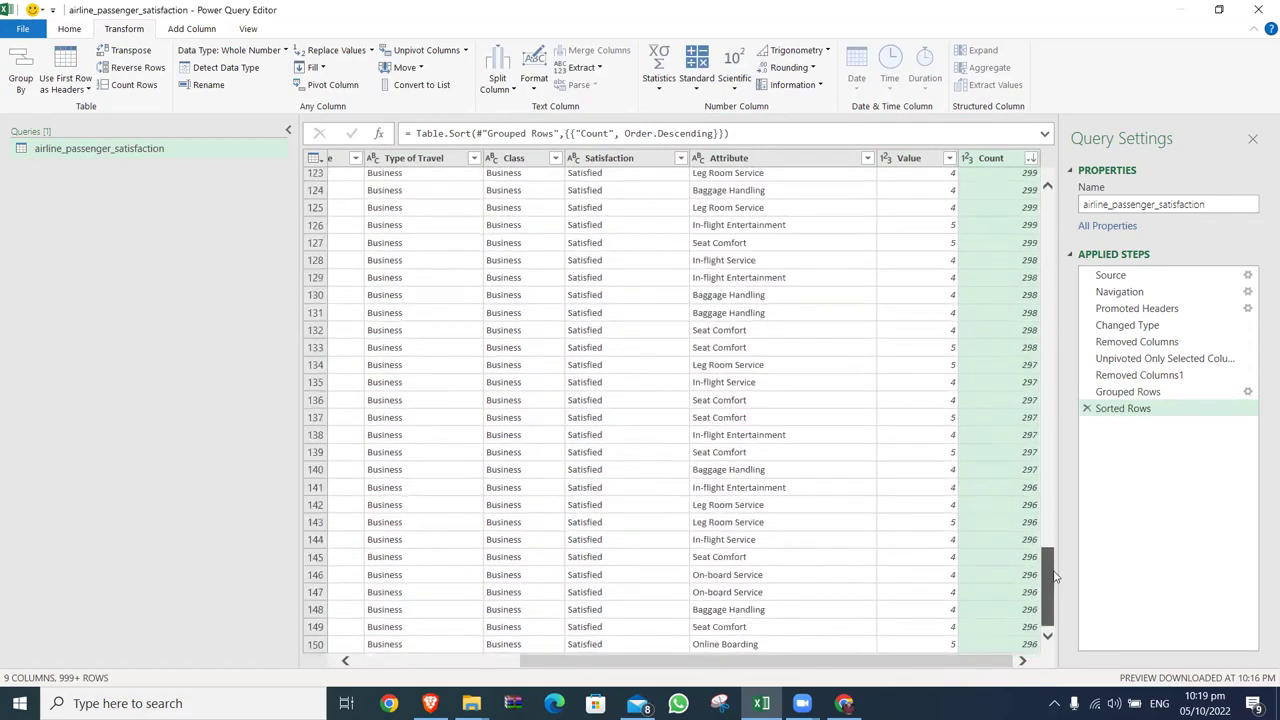
pyautogui.moveTo(1048, 505); pyautogui.dragTo(1068, 177)
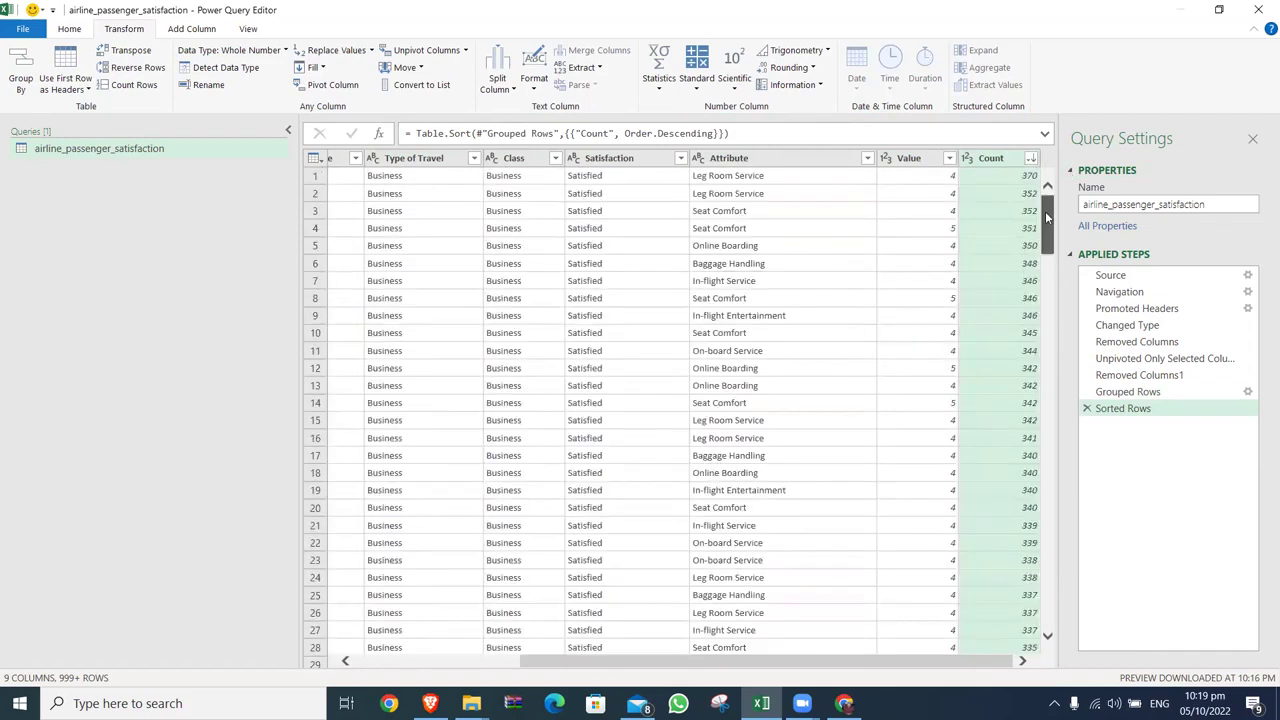
# Step: Delete the Sorted Rows and Grouped Rows applied steps
pyautogui.click(1087, 408)
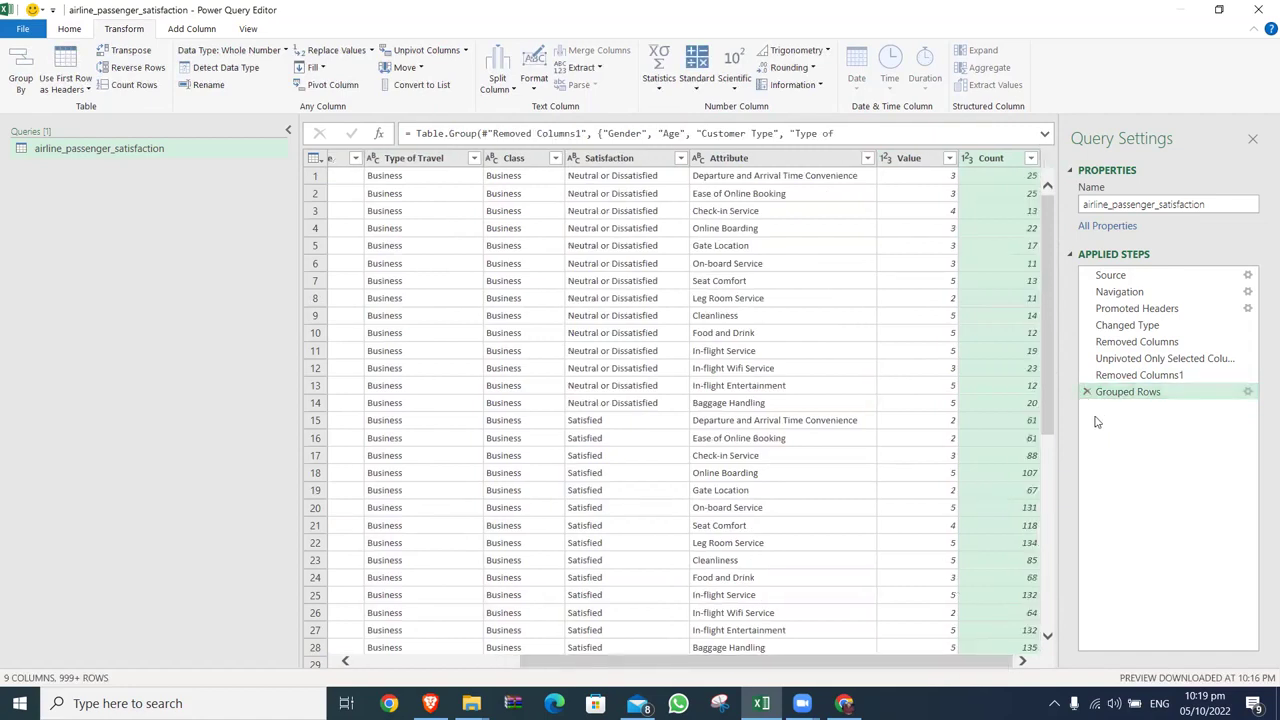
pyautogui.click(1087, 391)
pyautogui.moveTo(930, 661); pyautogui.dragTo(945, 661)
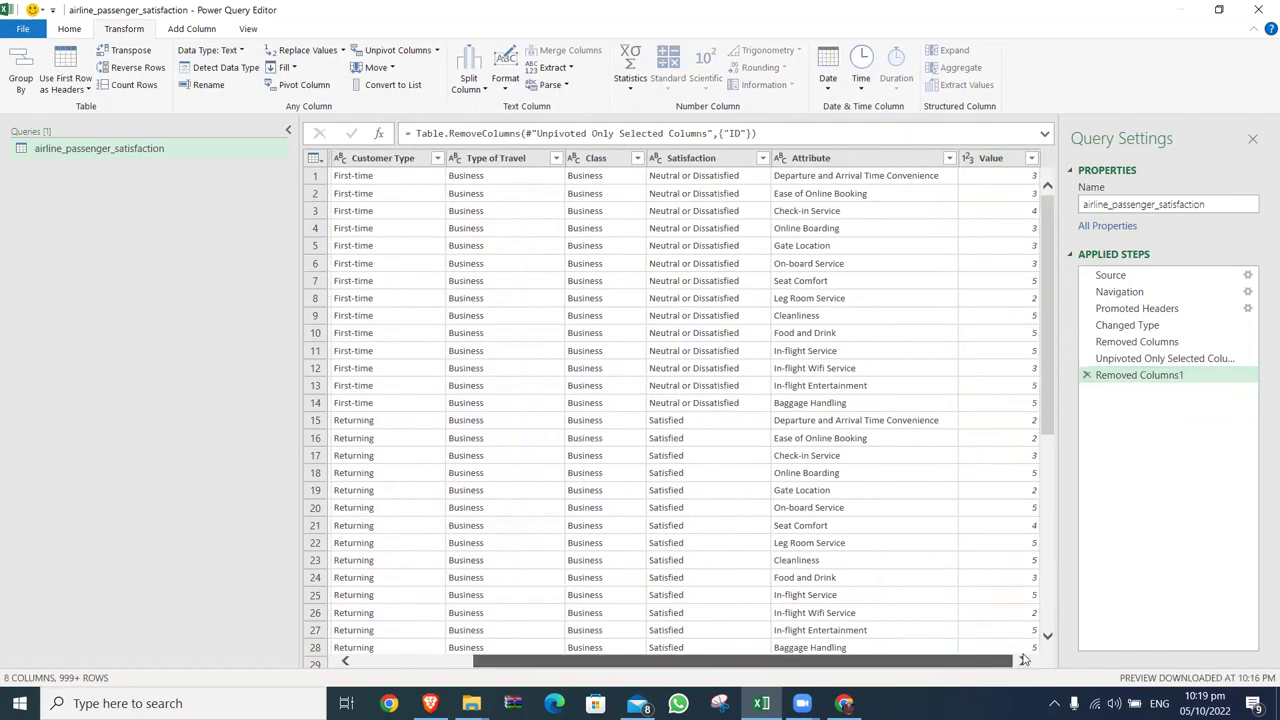
# Step: Start a conditional column testing the Value column with the output label Dissatisfied
pyautogui.click(1012, 165)
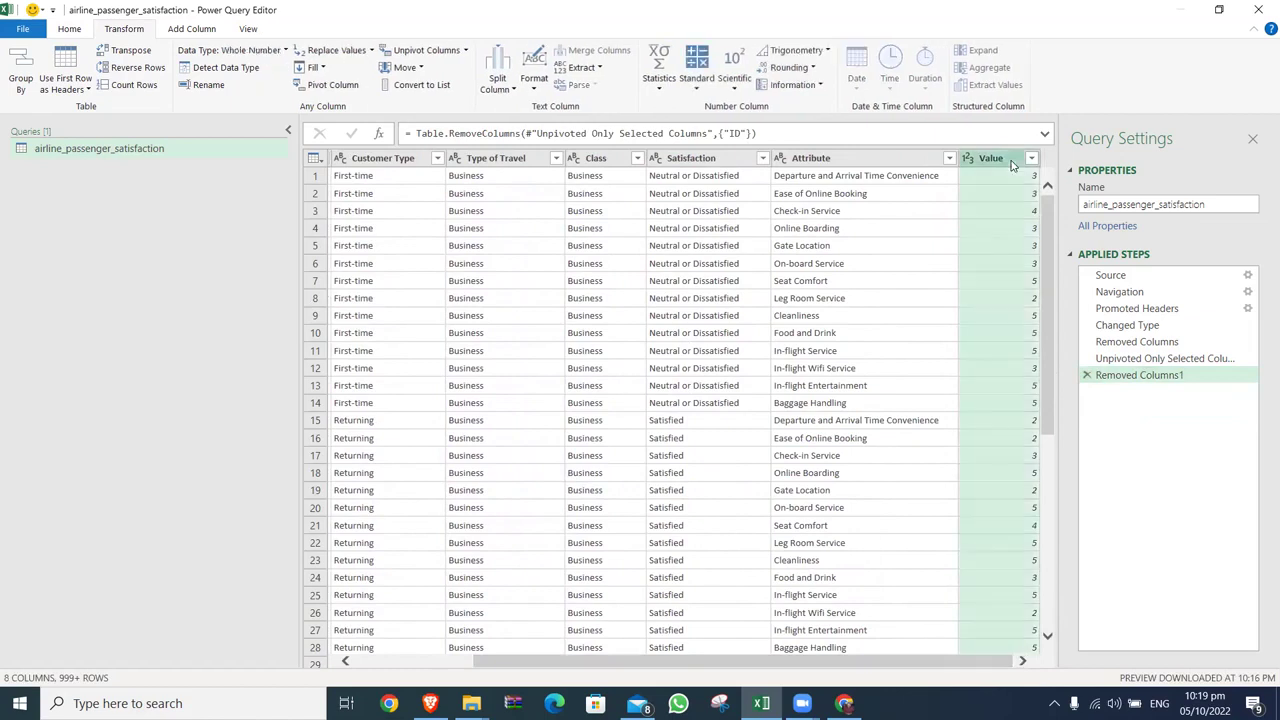
pyautogui.click(193, 29)
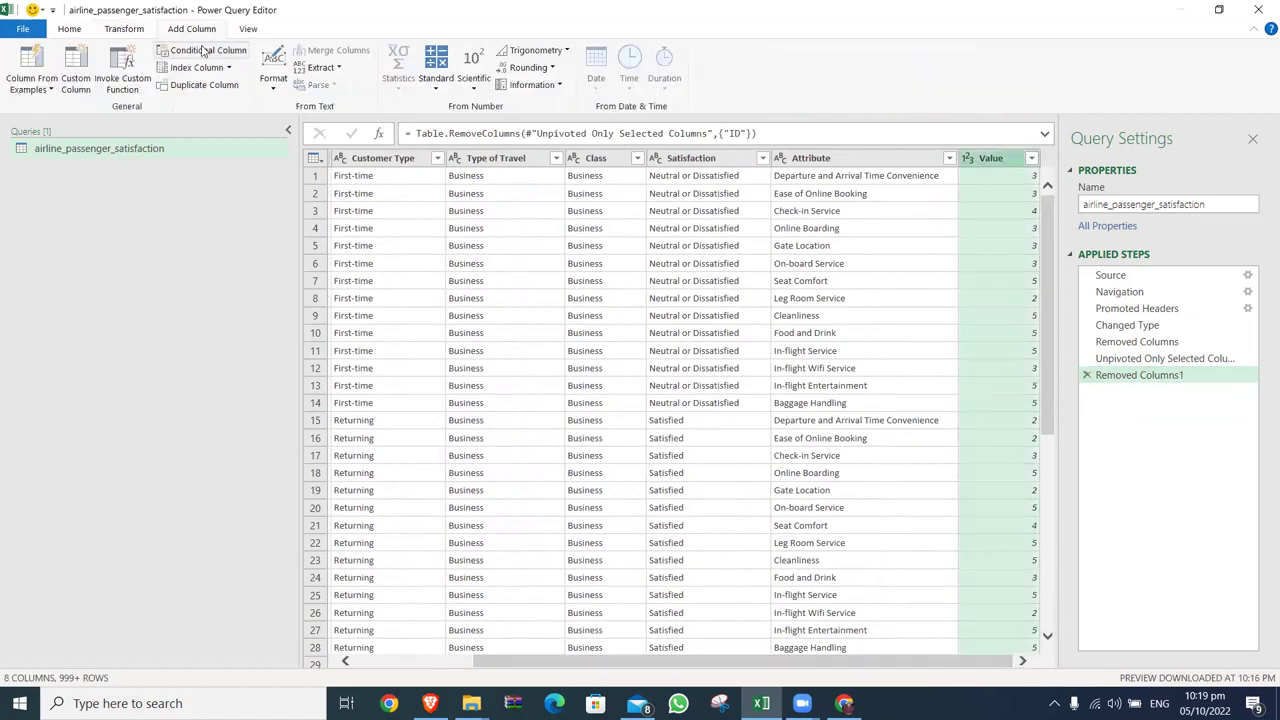
pyautogui.click(207, 50)
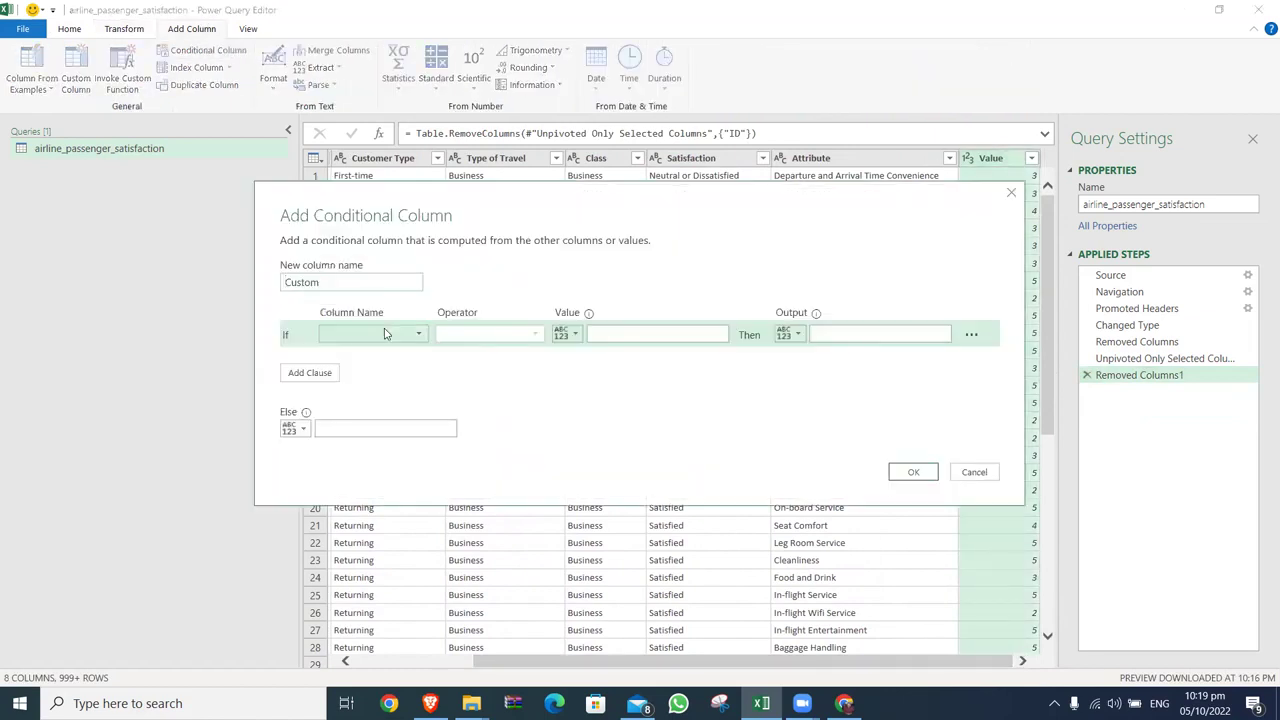
pyautogui.click(380, 334)
pyautogui.click(363, 462)
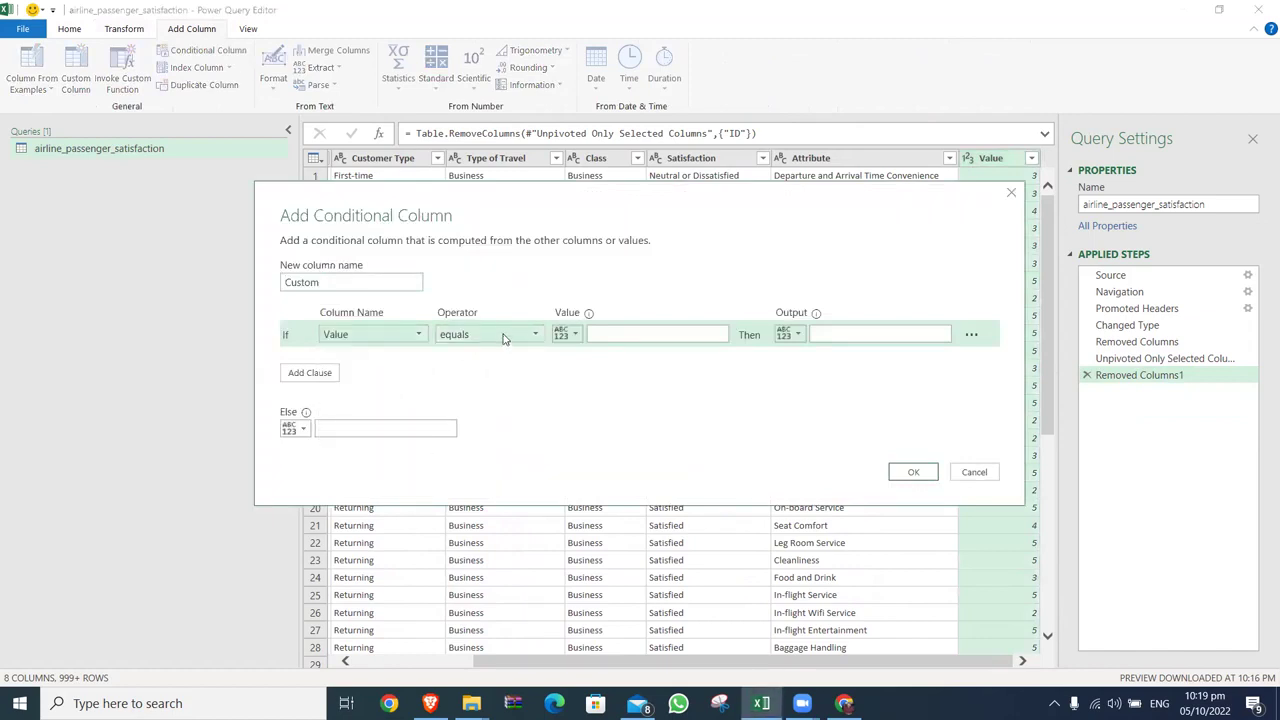
pyautogui.click(487, 336)
pyautogui.click(490, 402)
pyautogui.click(646, 335)
pyautogui.click(887, 333)
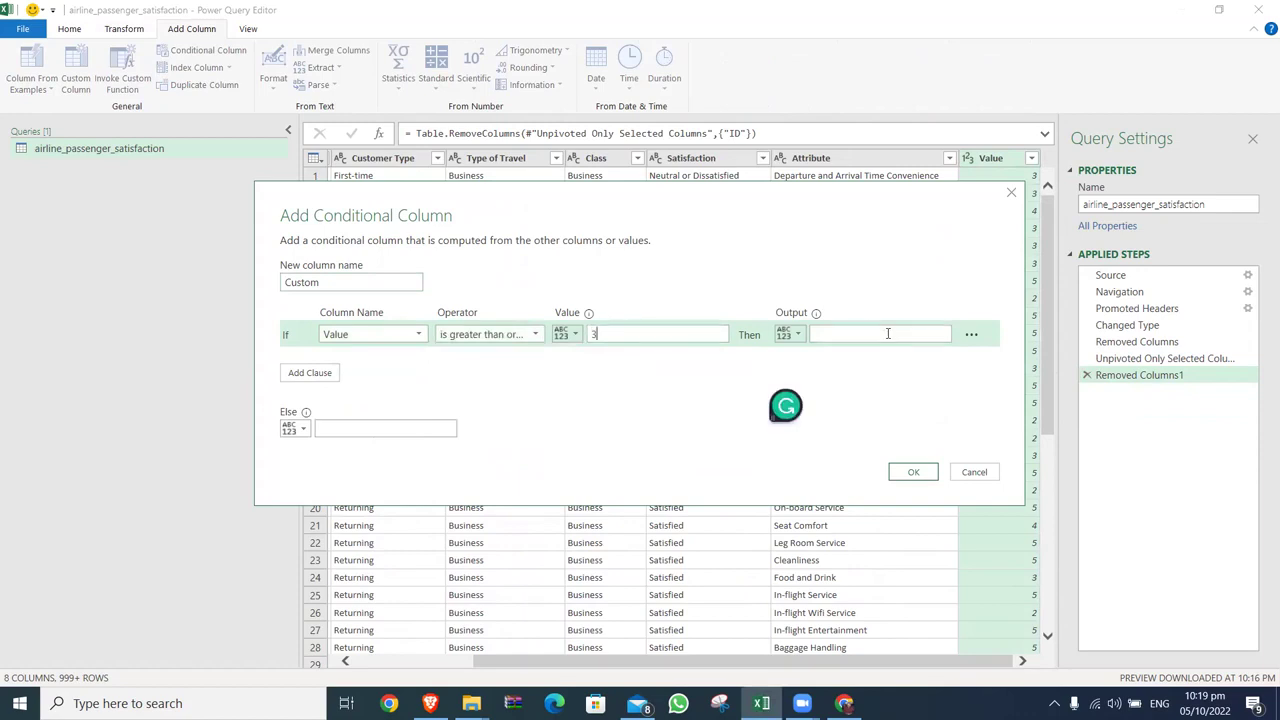
pyautogui.write('D')
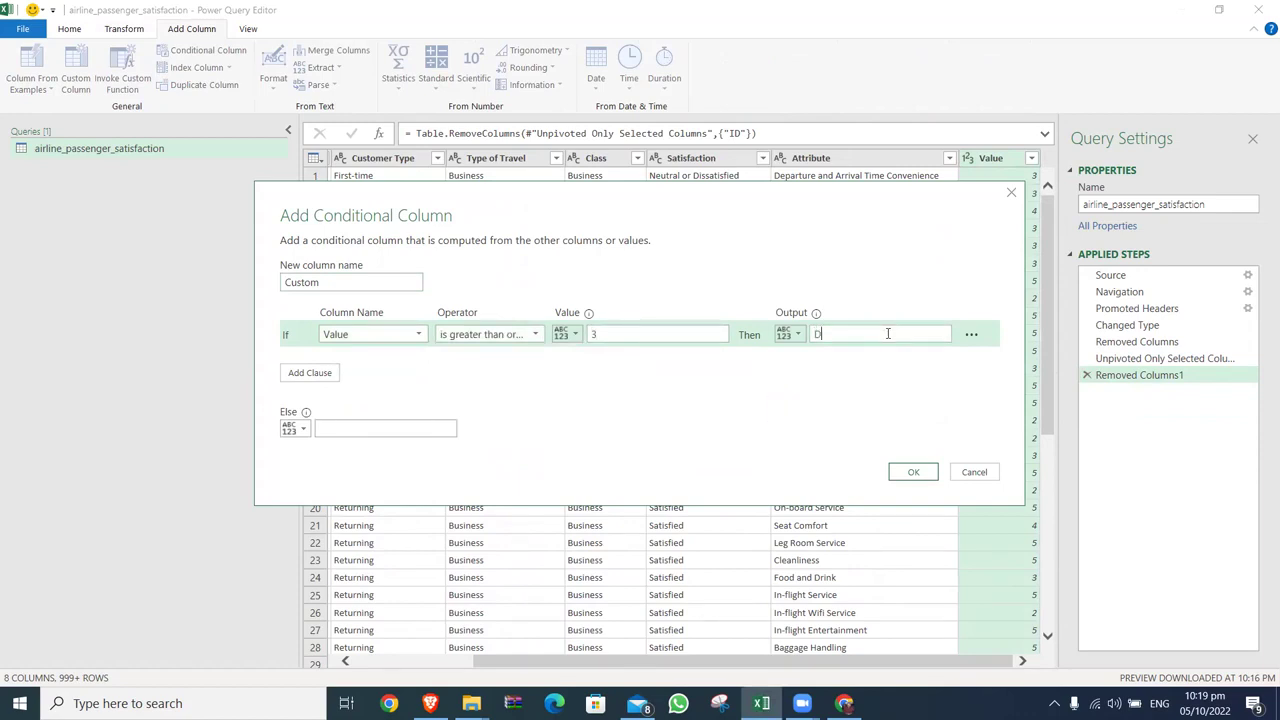
pyautogui.write('issati')
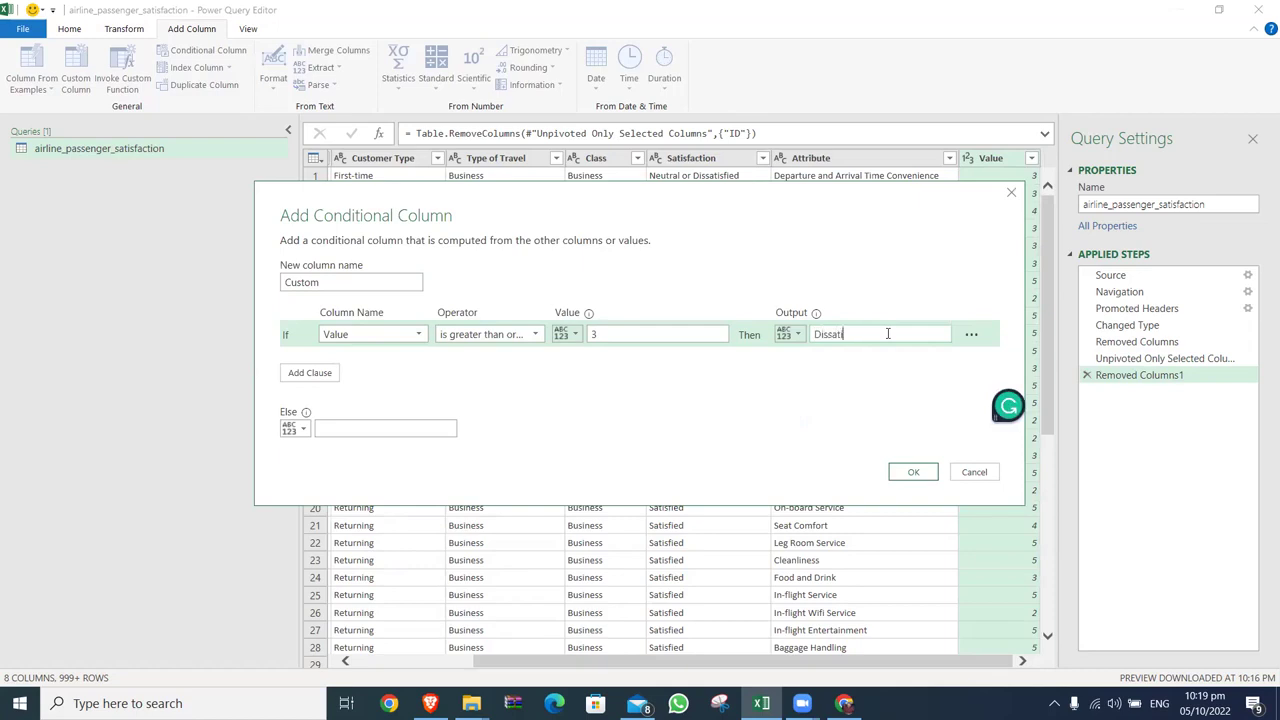
pyautogui.write('ed')
# Step: Make the condition Value <= 3, otherwise Satisfied, and create the Custom column
pyautogui.click(488, 333)
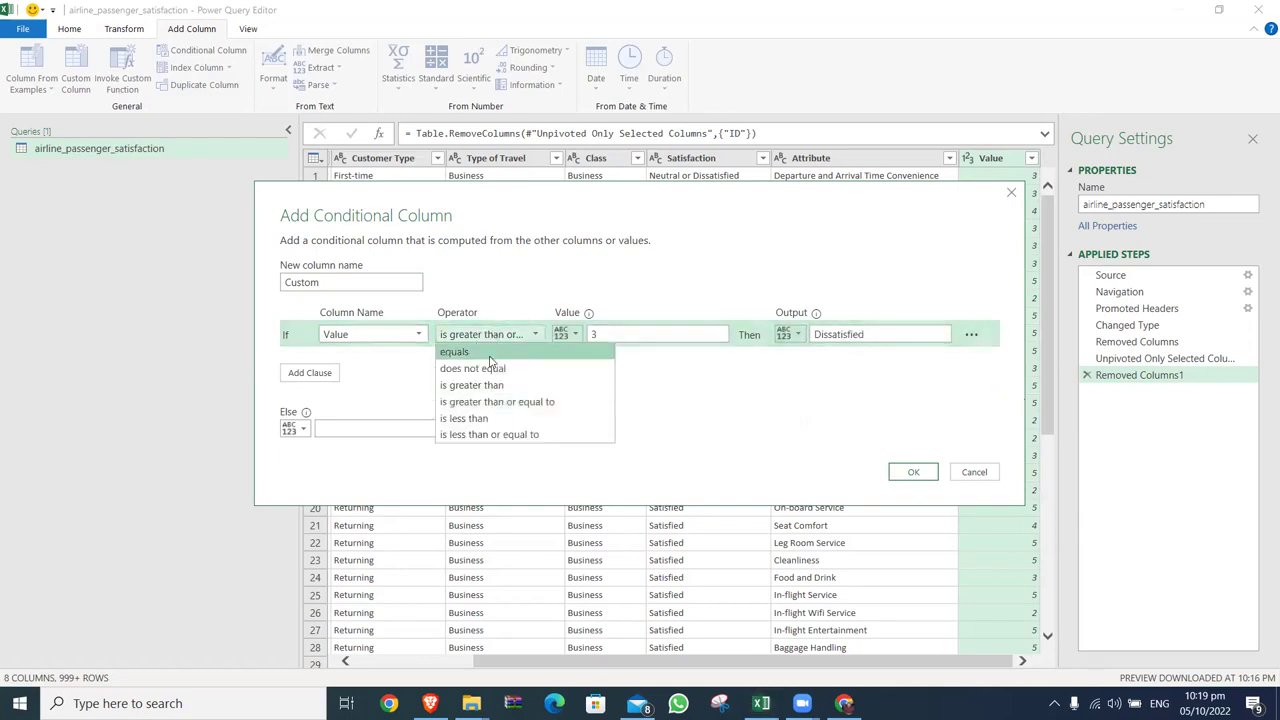
pyautogui.click(488, 434)
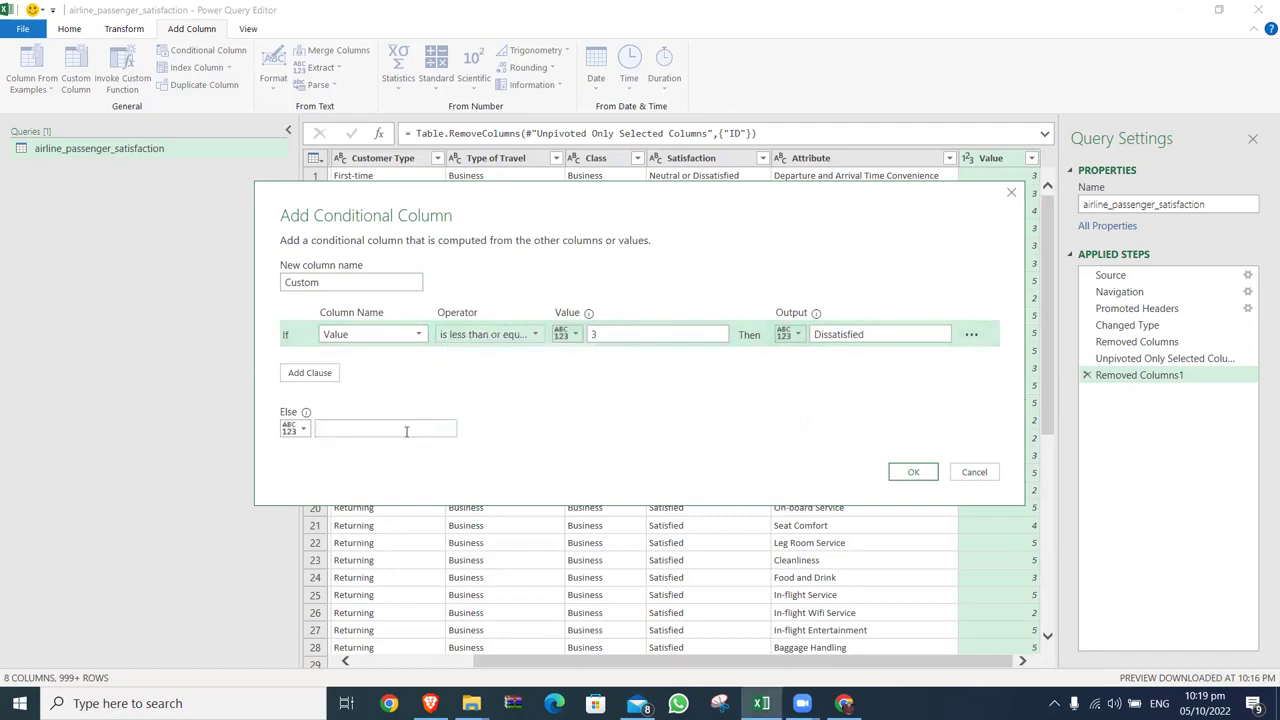
pyautogui.click(398, 434)
pyautogui.write('SA')
pyautogui.press('BackSpace')
pyautogui.press('BackSpace')
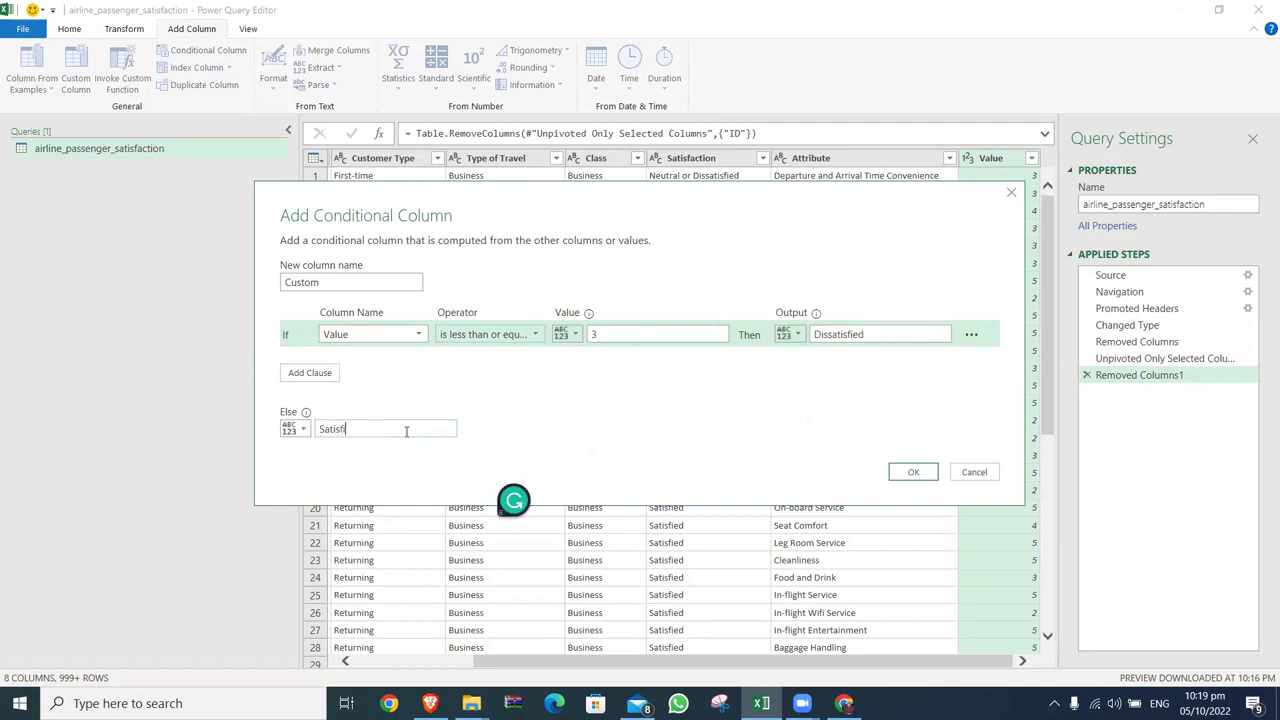
pyautogui.click(928, 474)
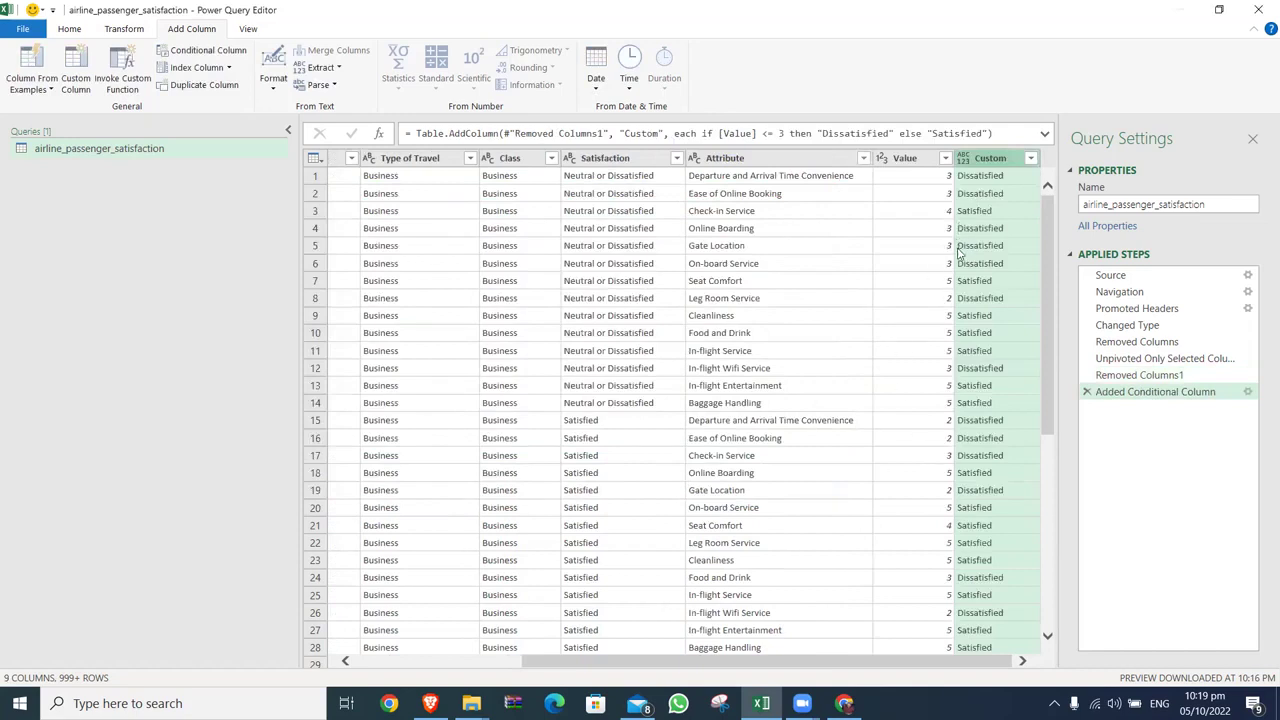
# Step: Remove the Value column
pyautogui.click(913, 160)
pyautogui.rightClick(913, 163)
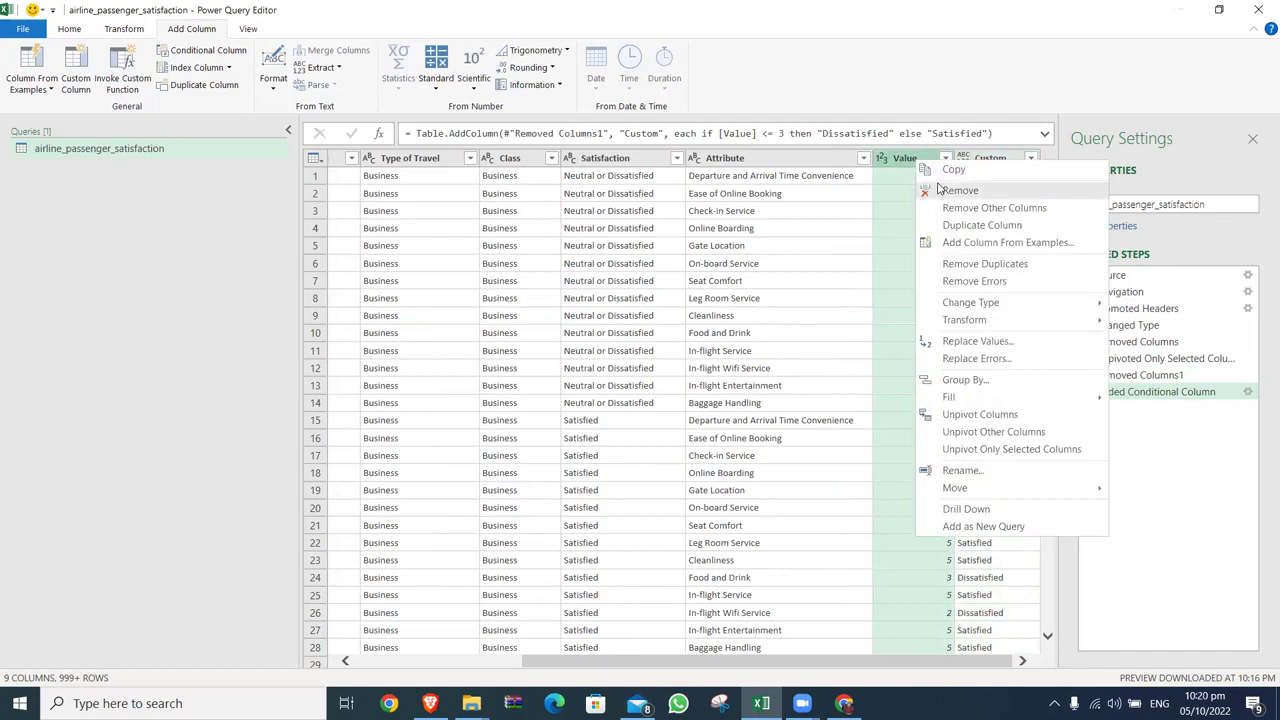
pyautogui.click(940, 189)
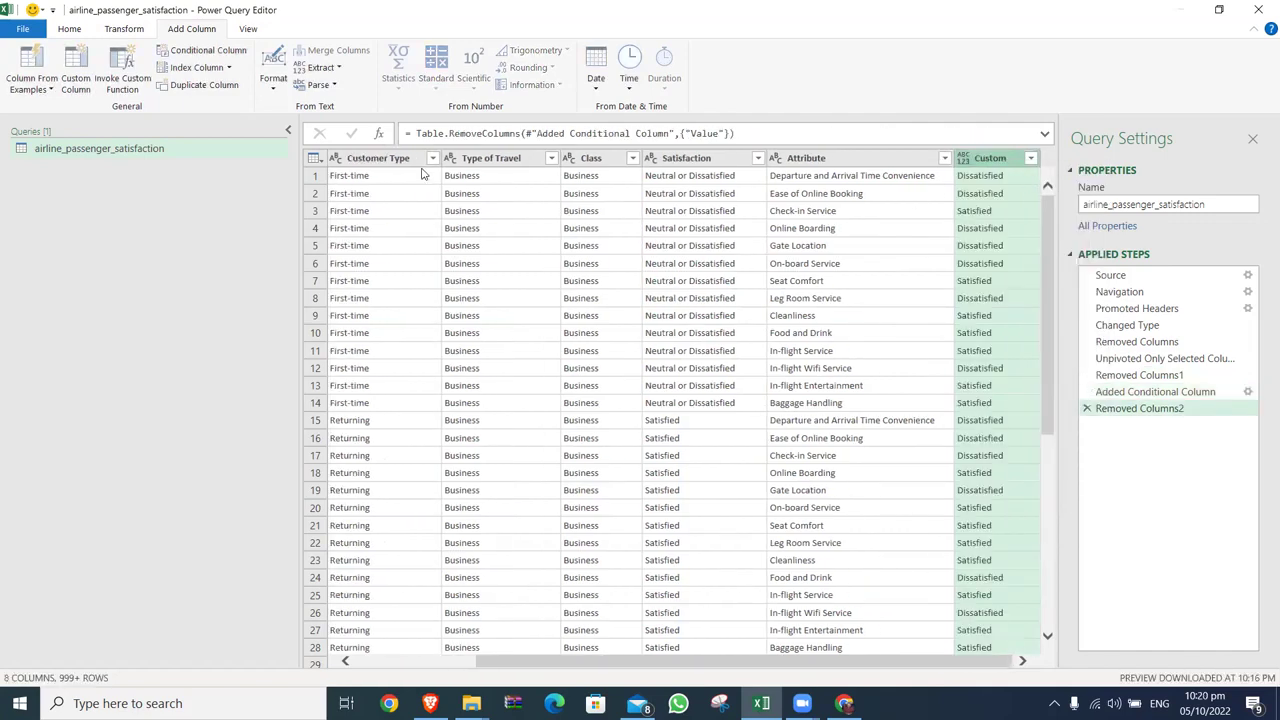
# Step: Select all columns and group the rows with a Count of rows
pyautogui.click(422, 162)
pyautogui.hotkey('ctrl', 'a')
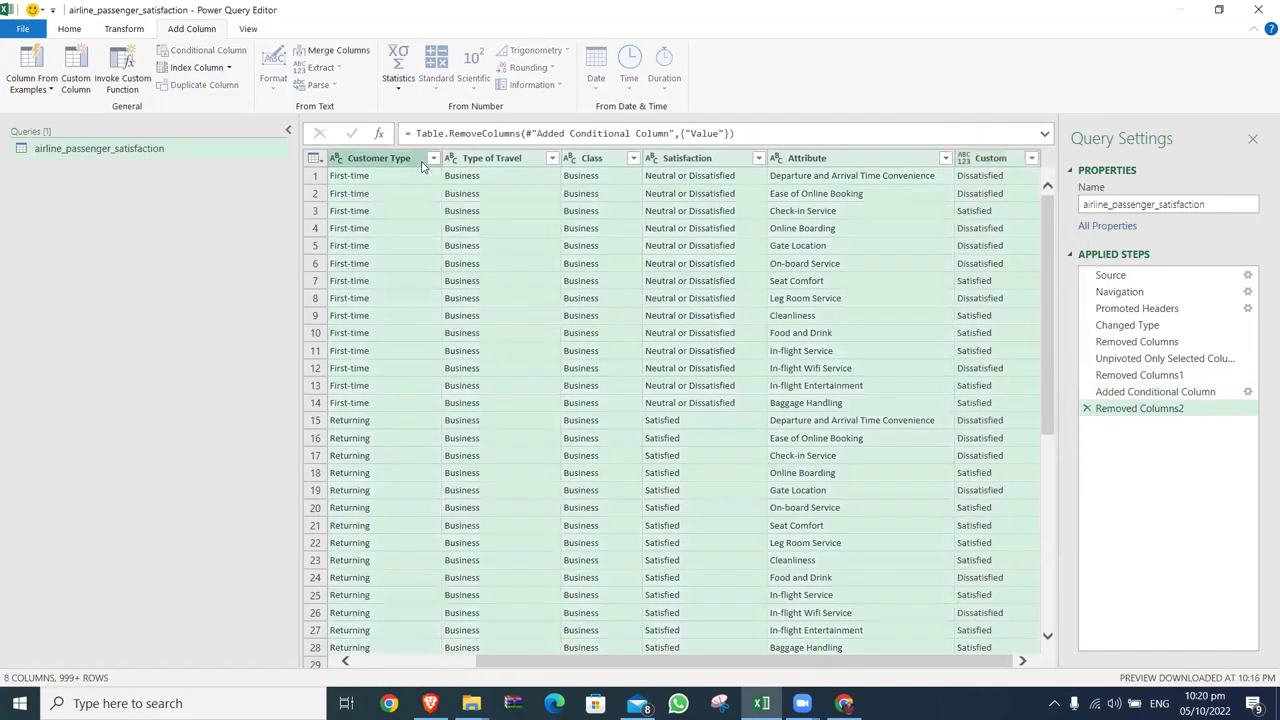
pyautogui.click(124, 28)
pyautogui.click(20, 72)
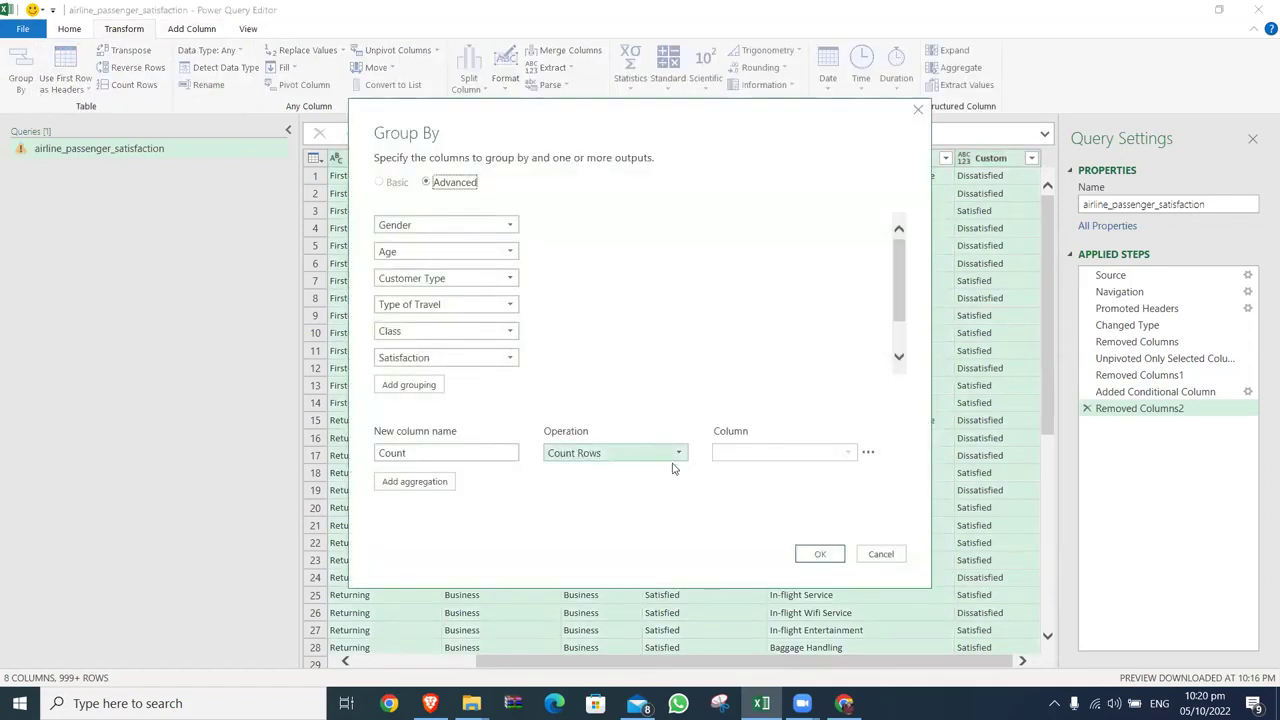
pyautogui.click(820, 554)
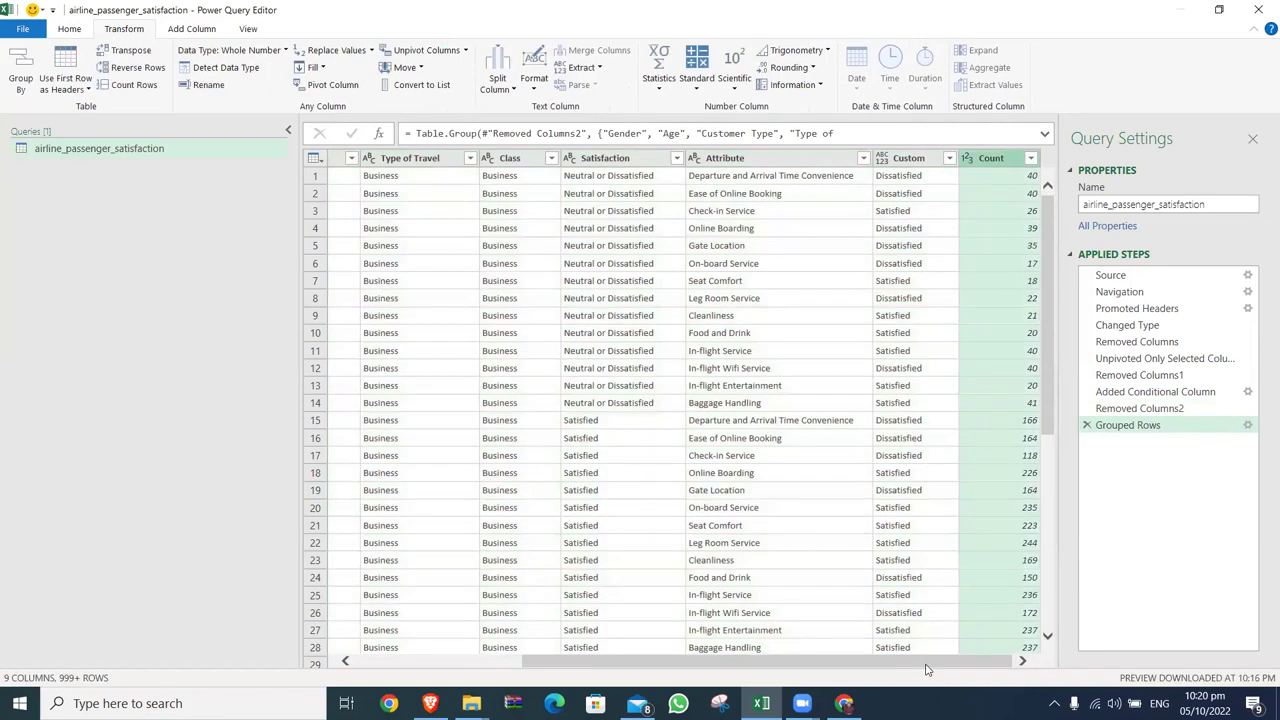
pyautogui.moveTo(938, 664); pyautogui.dragTo(975, 659)
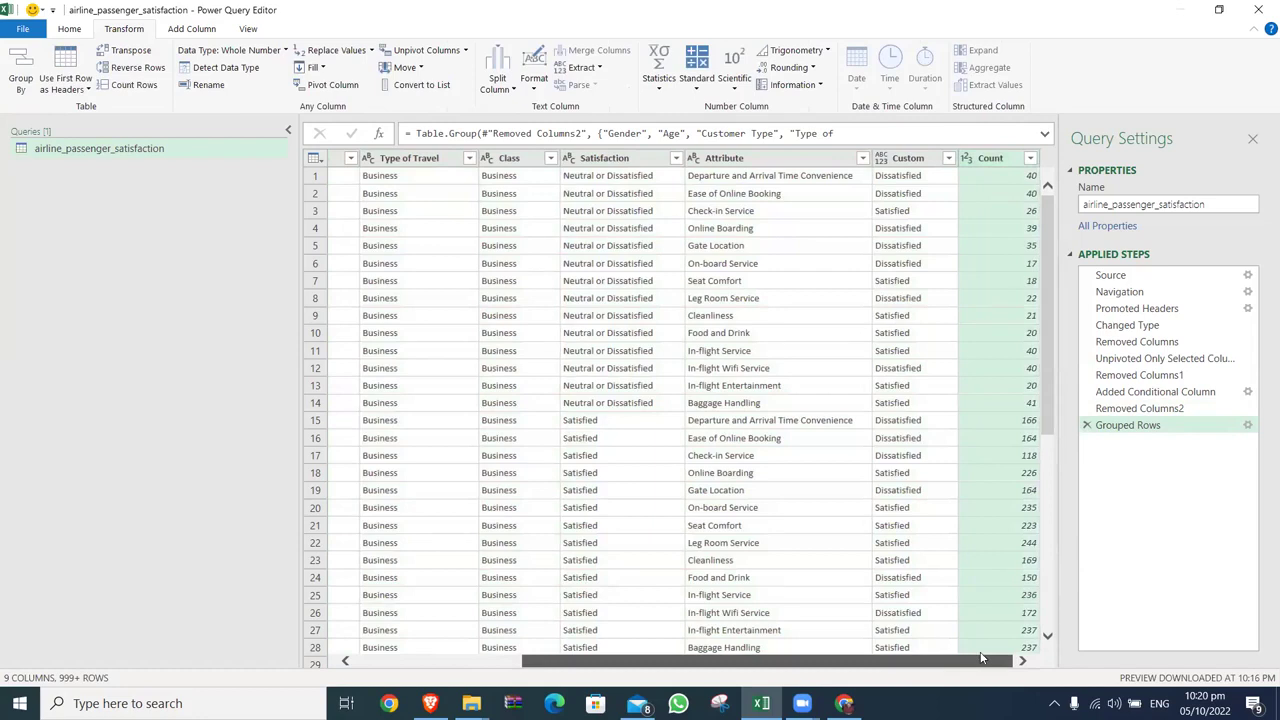
# Step: Sort Count descending so 703 is on top, then open the Close & Load options
pyautogui.click(1031, 160)
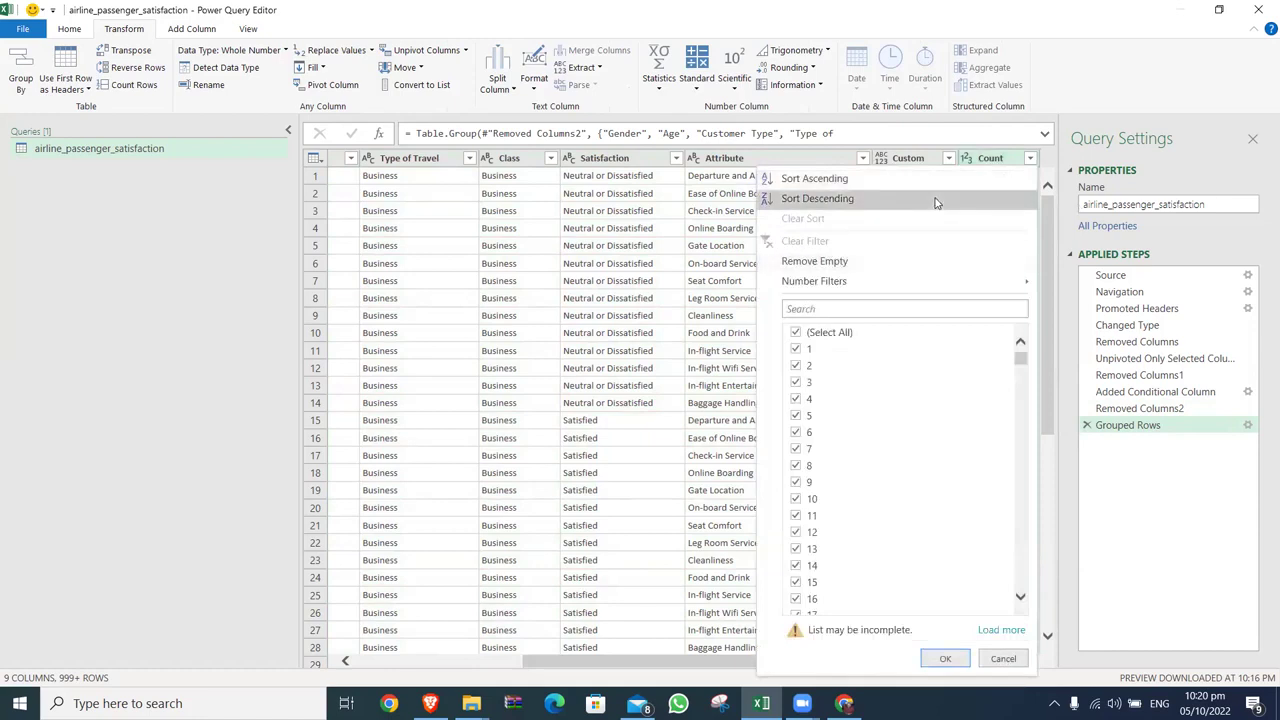
pyautogui.click(934, 197)
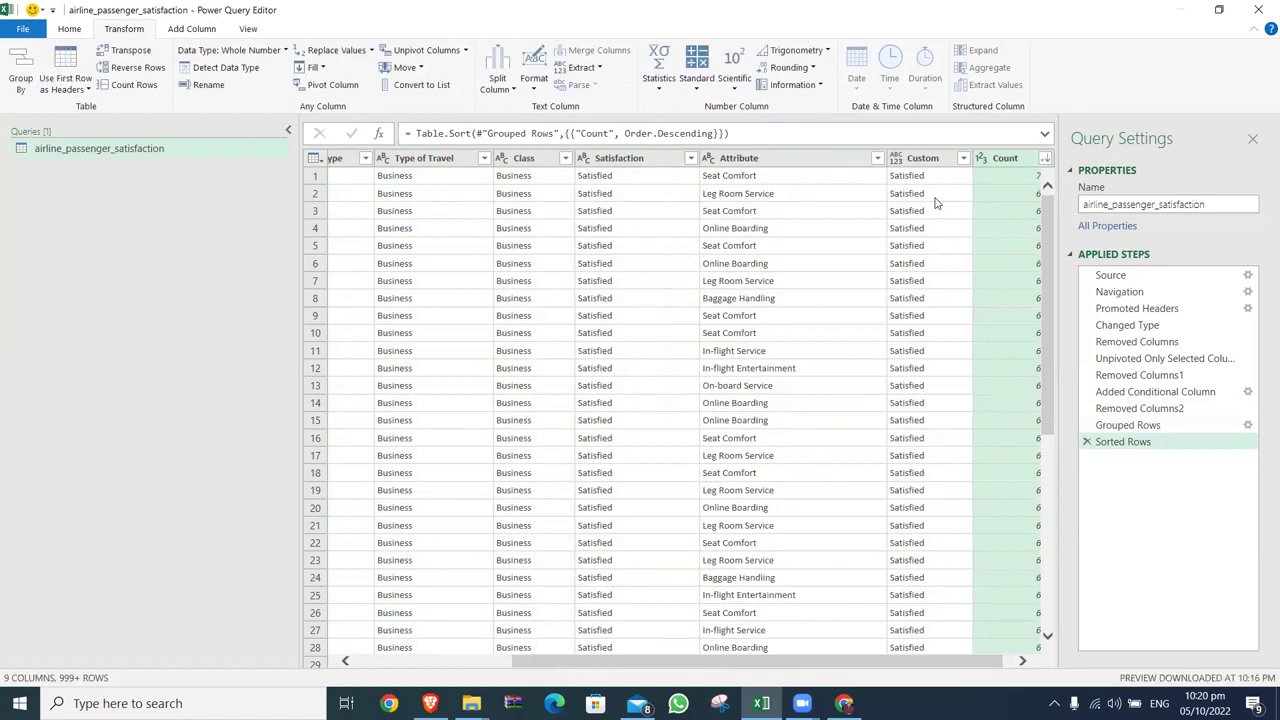
pyautogui.moveTo(970, 661); pyautogui.dragTo(981, 661)
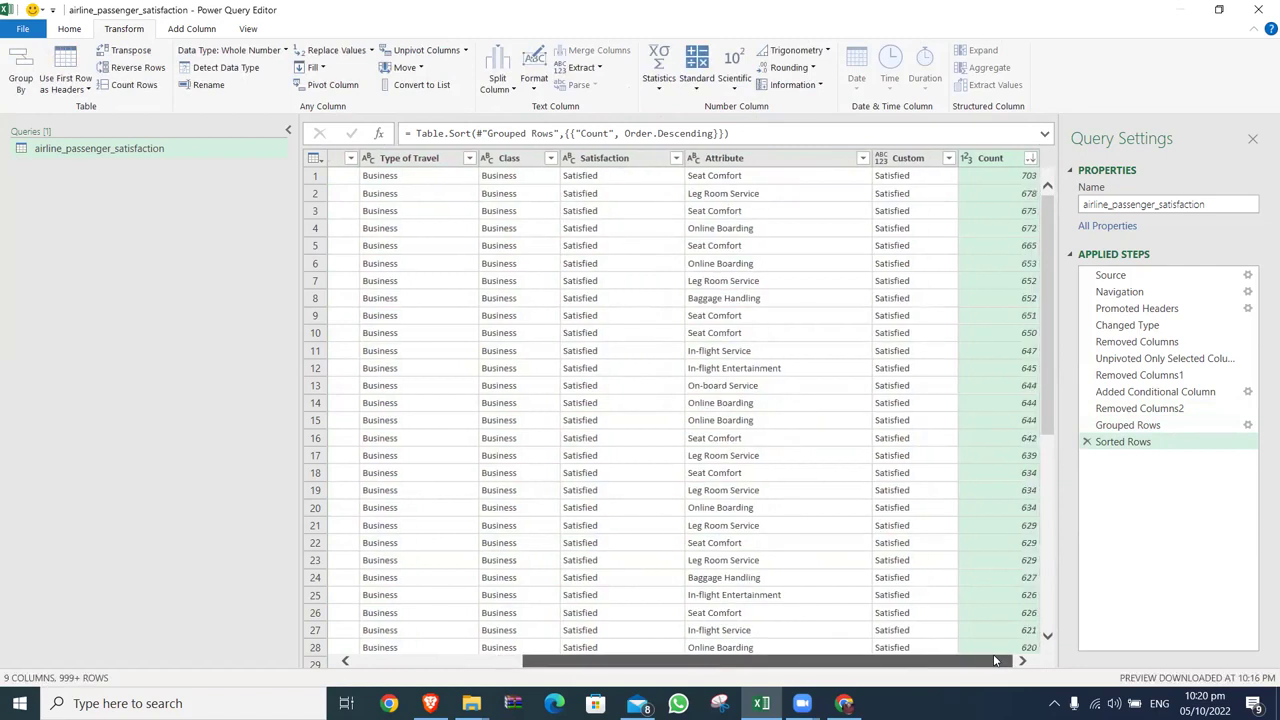
pyautogui.click(69, 28)
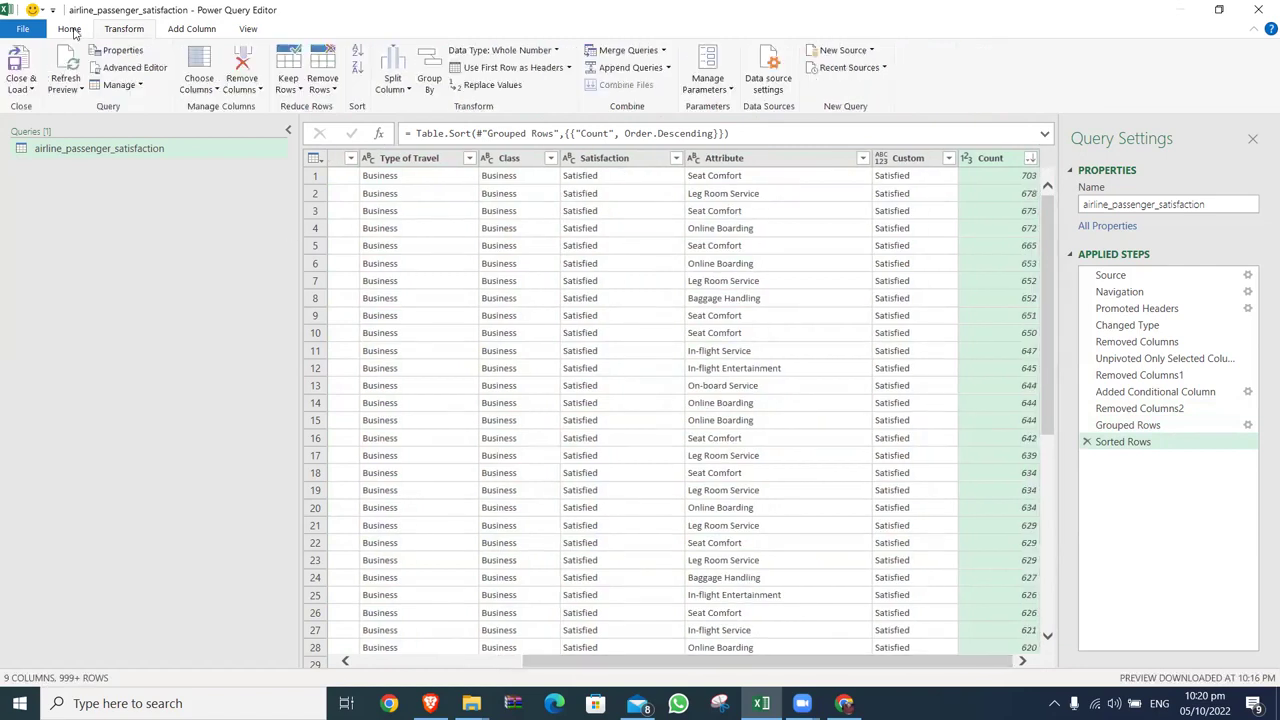
pyautogui.click(31, 87)
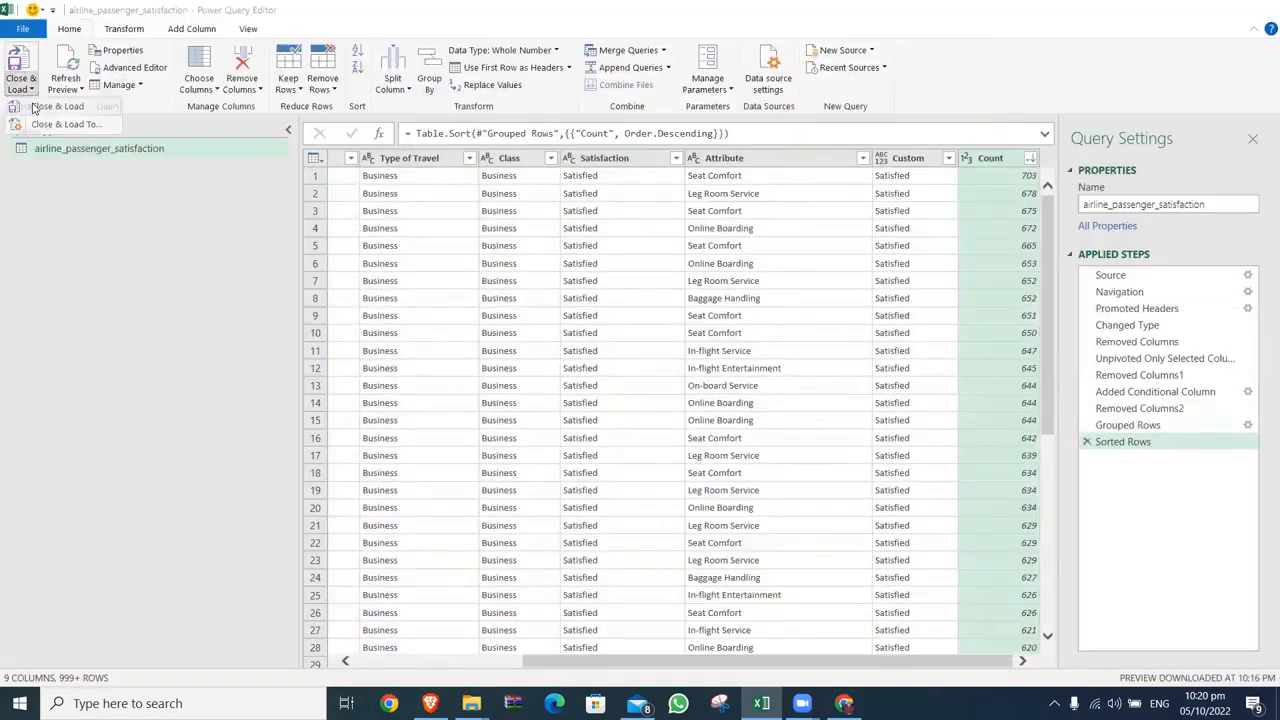